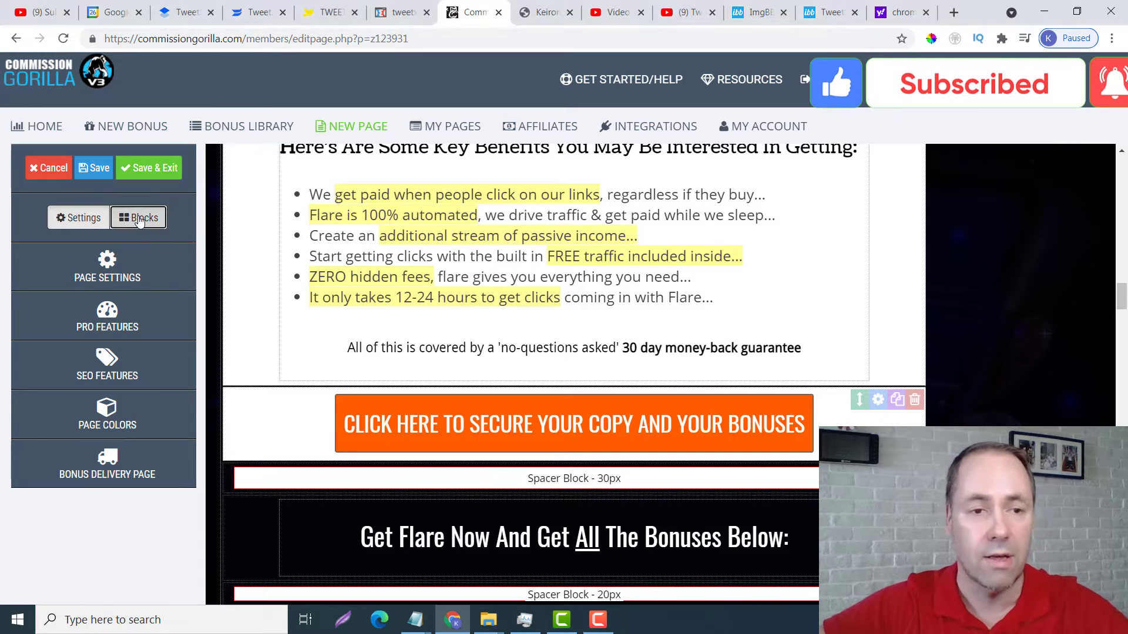
Add a video block between the 30 day money-back guarantee text and the orange call-to-action button.
click(140, 219)
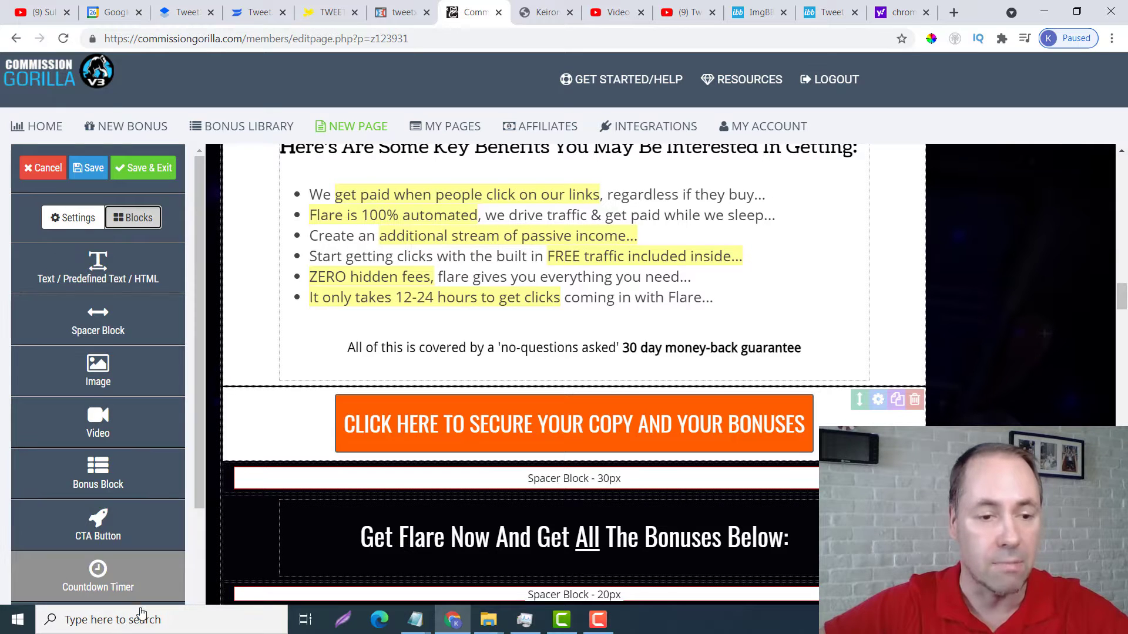
scroll(159, 446, down, 3)
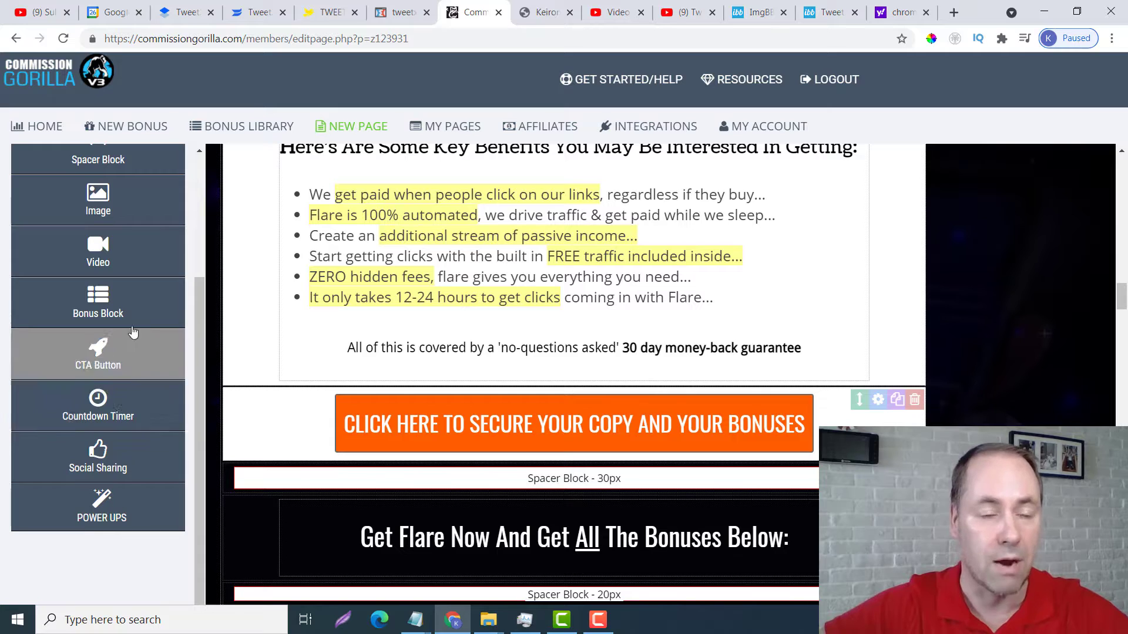
scroll(123, 347, up, 1)
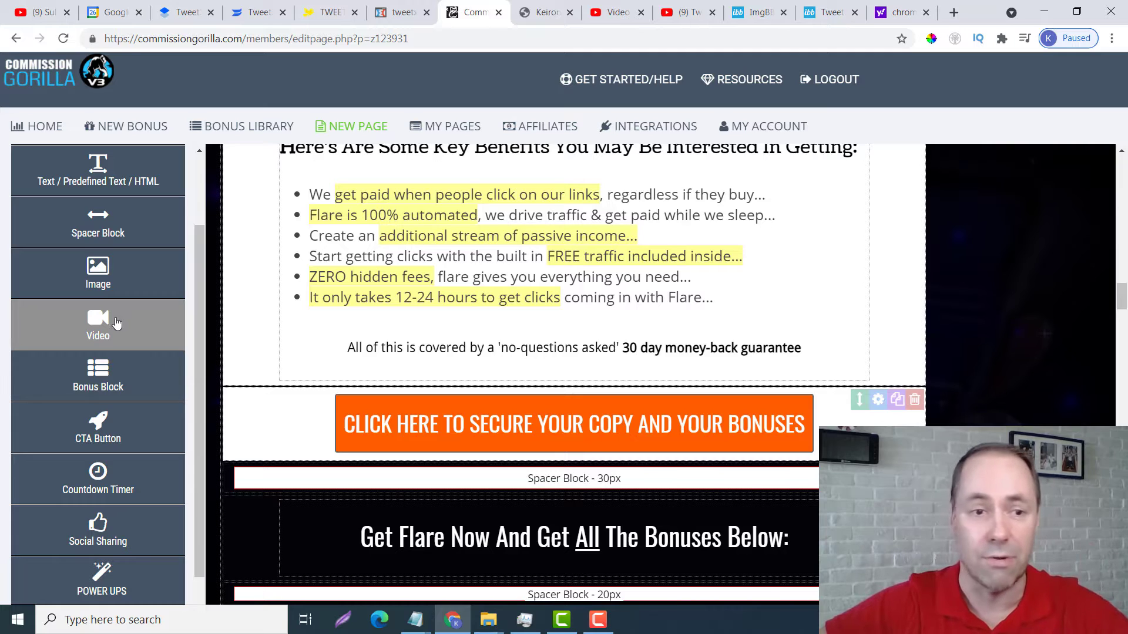
drag(114, 323, 368, 411)
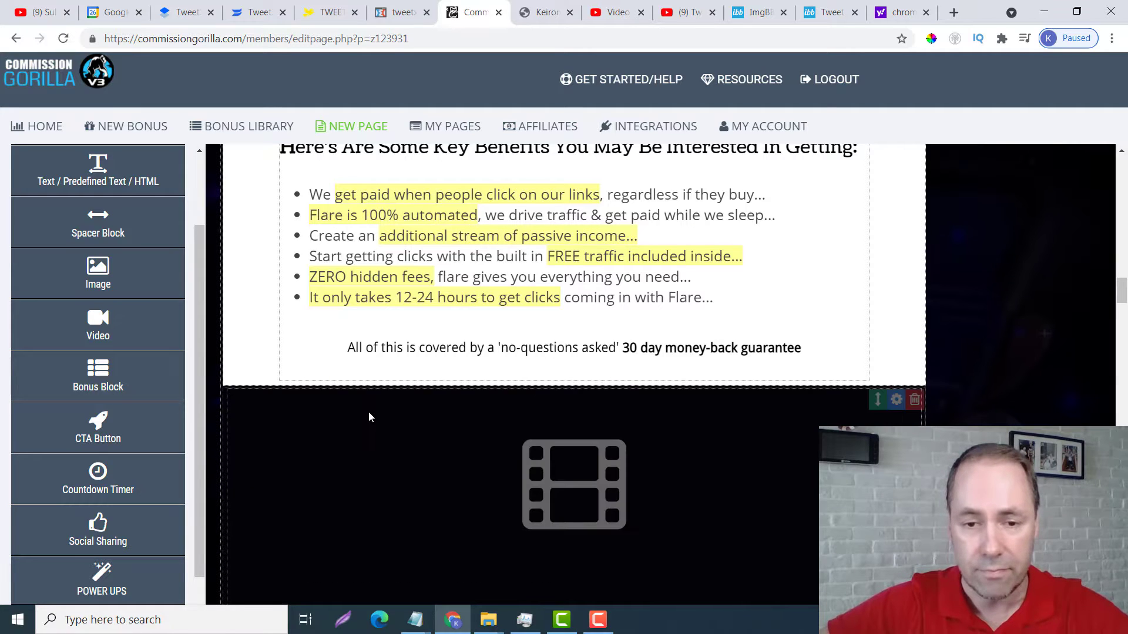
scroll(528, 408, down, 4)
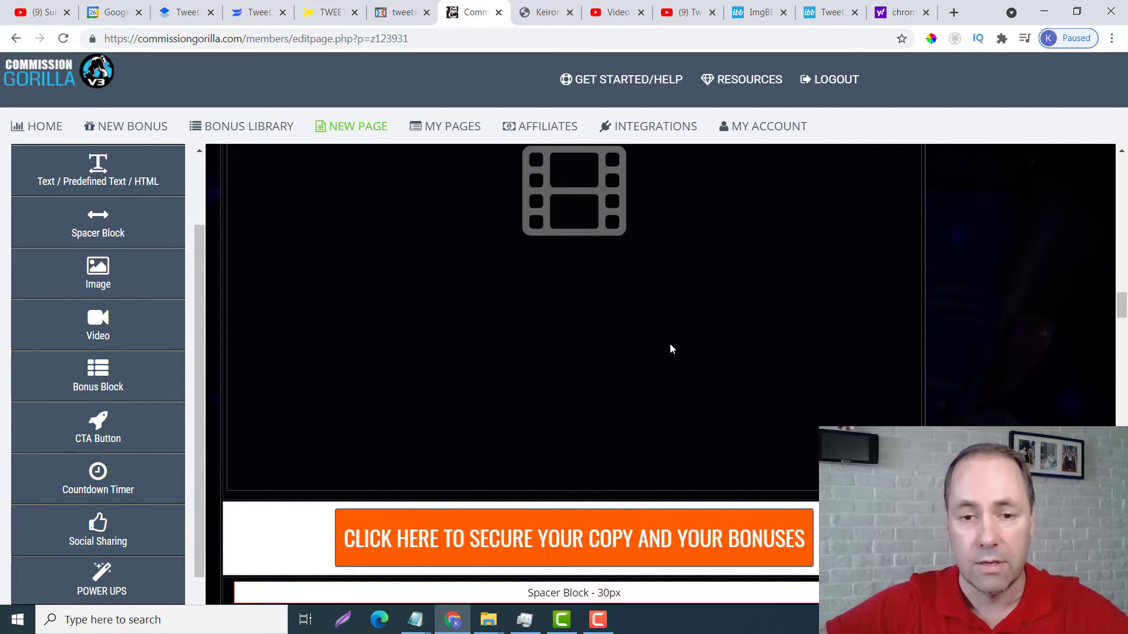
scroll(670, 345, up, 3)
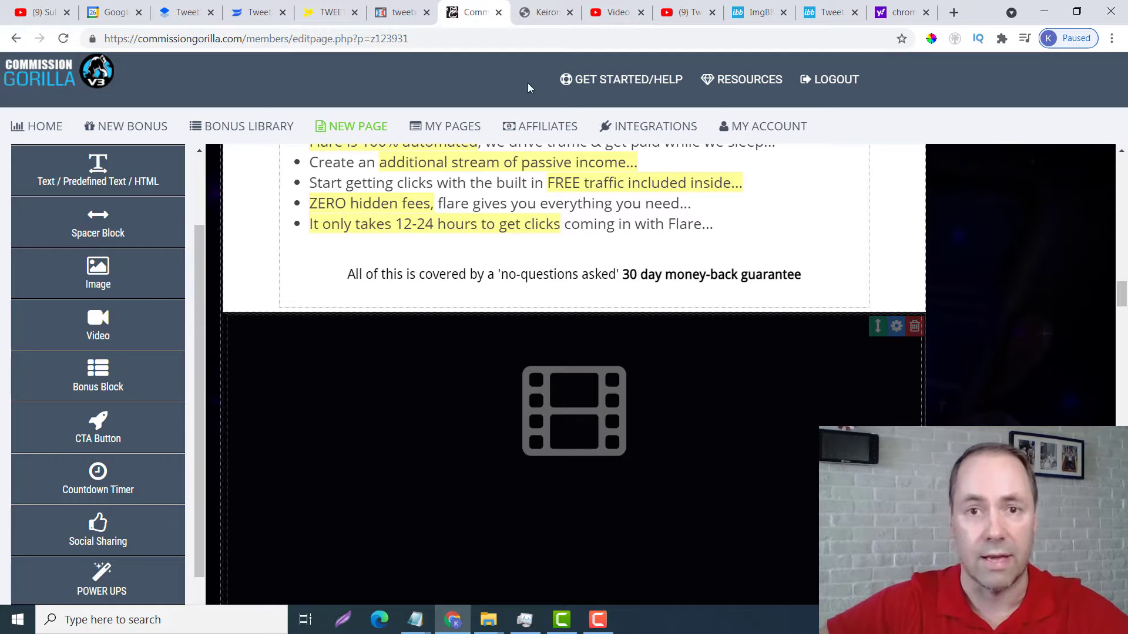
Switch to the TweetX Review video's YouTube page and copy its full iframe embed code.
click(615, 17)
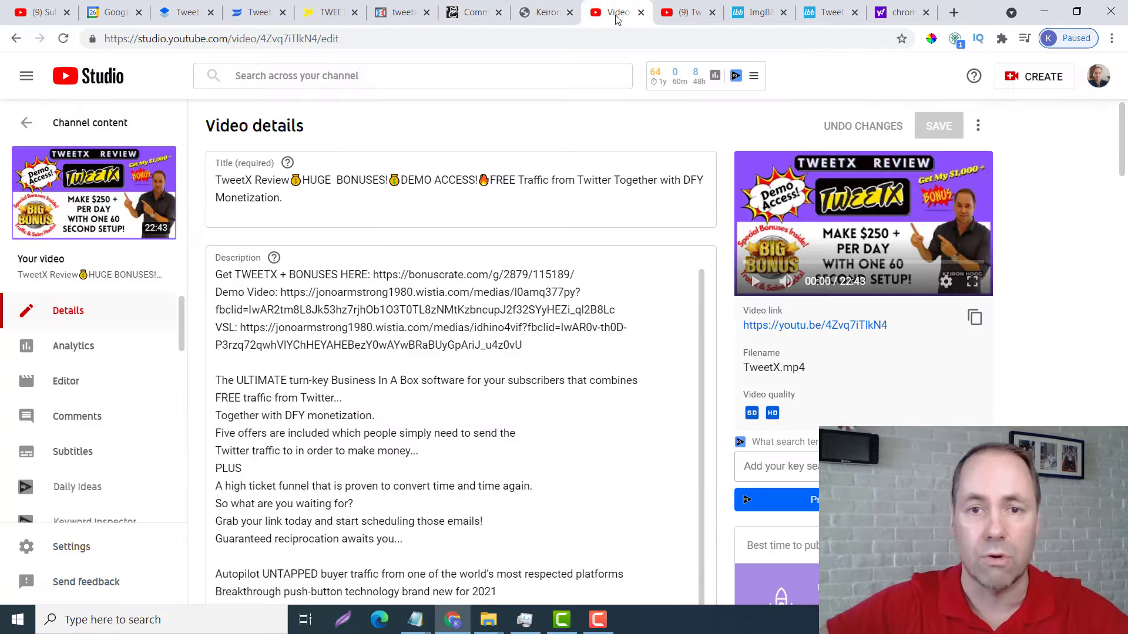
click(687, 18)
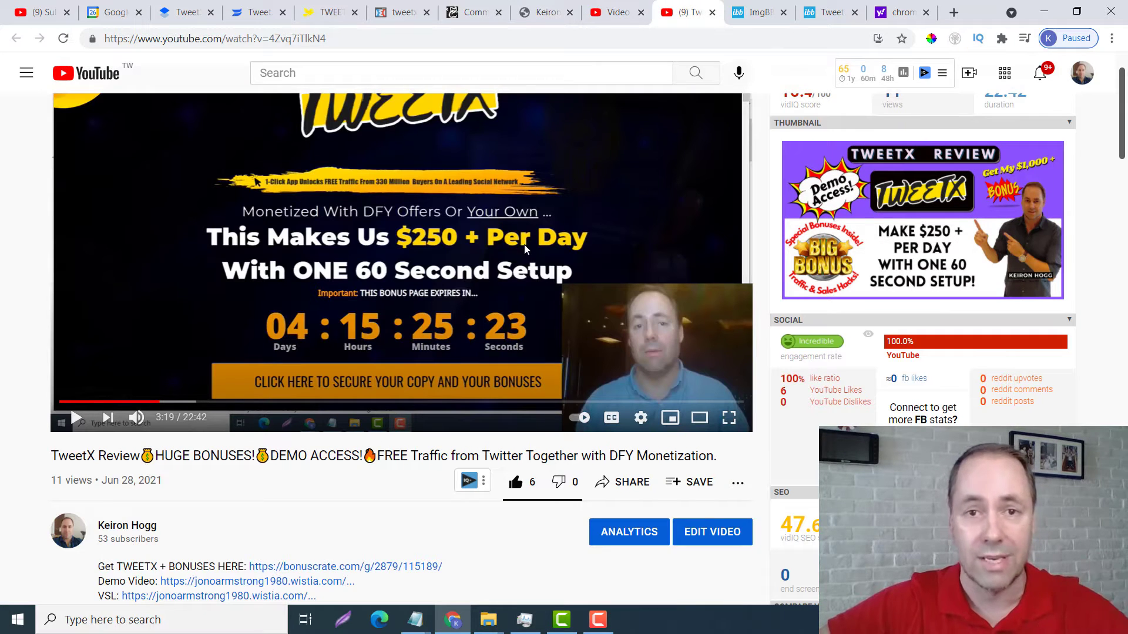
click(627, 484)
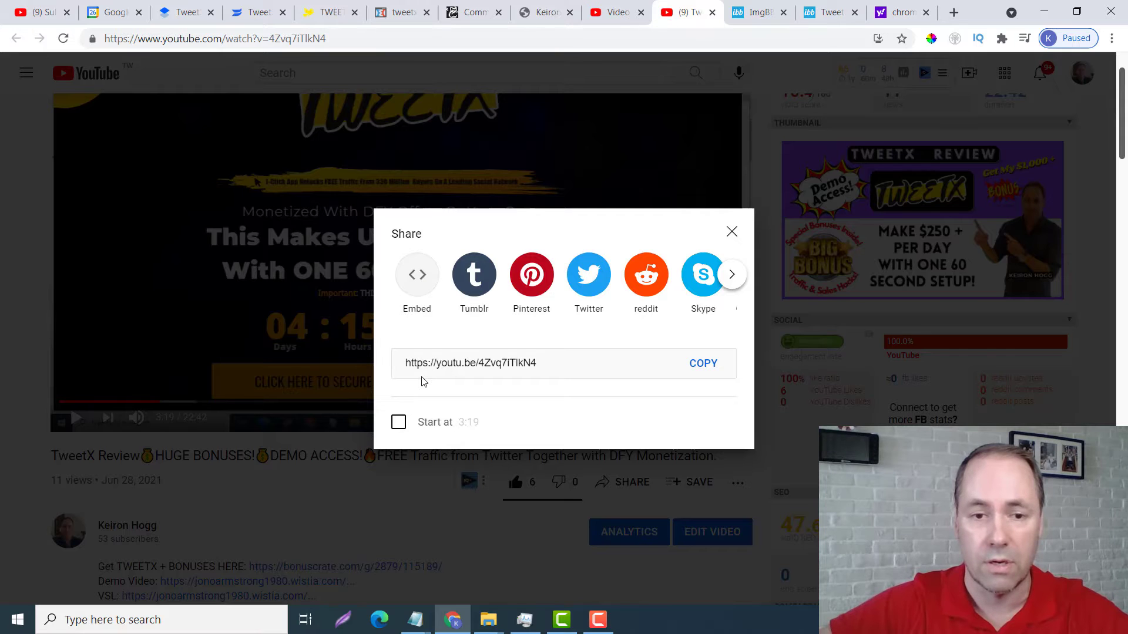
click(422, 284)
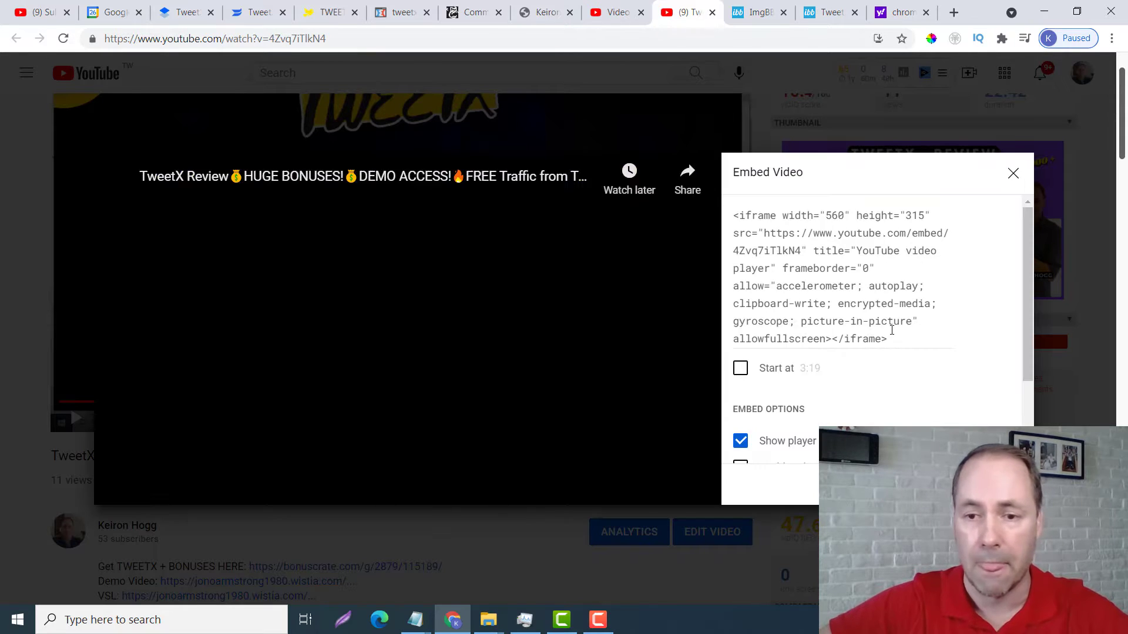
drag(902, 337, 718, 210)
key(ctrl+c)
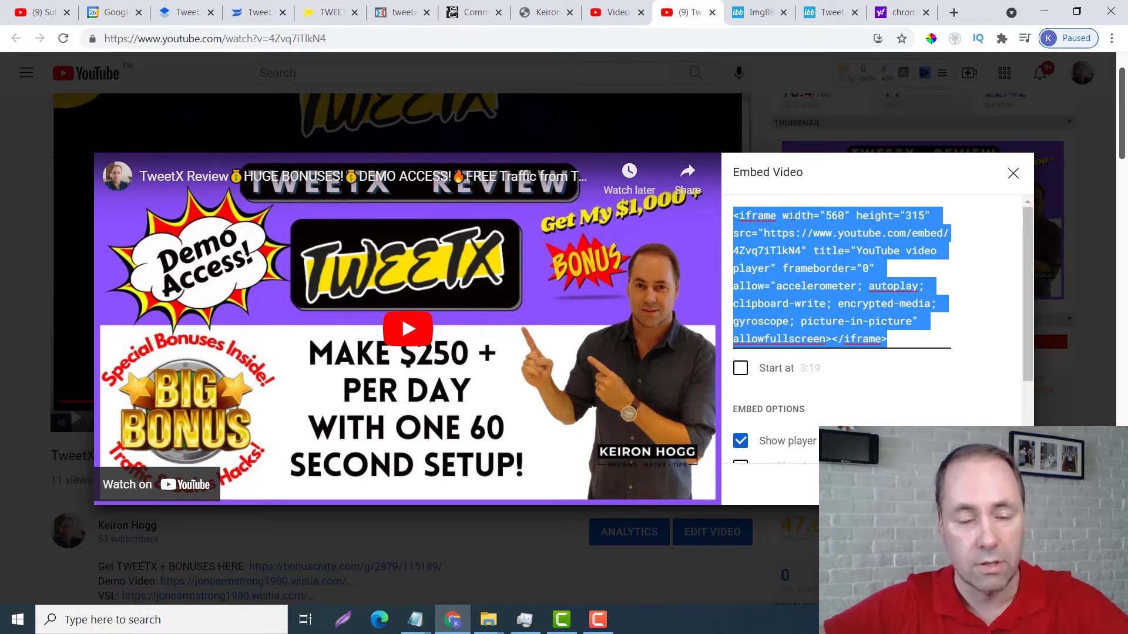
Return to the Commission Gorilla page editor and paste the YouTube iframe code into the new video block's settings.
click(477, 14)
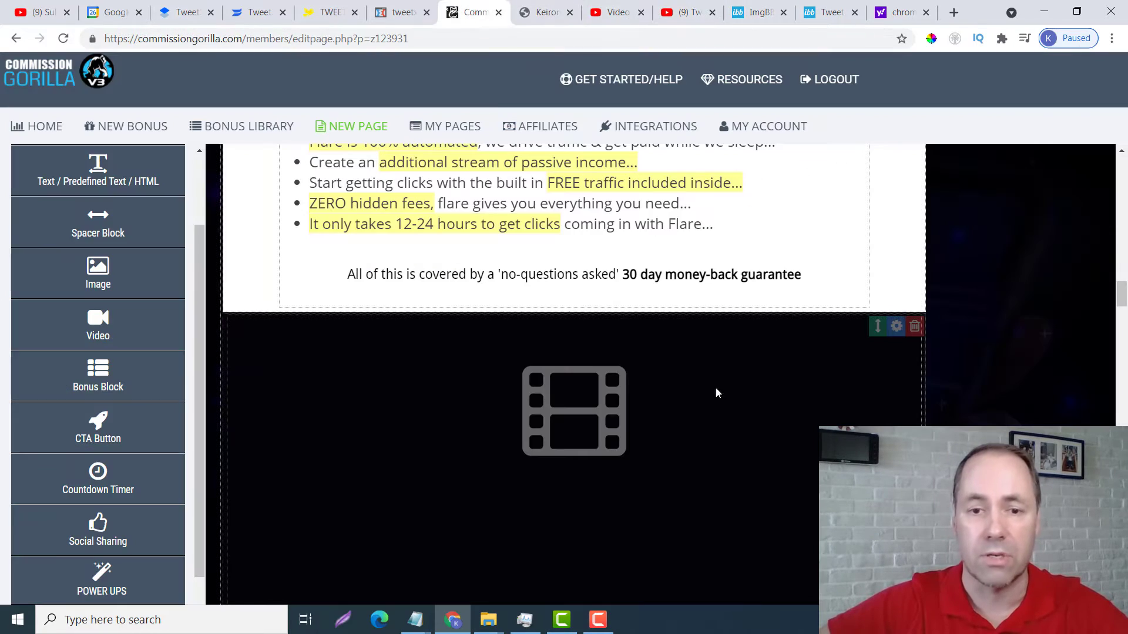
click(896, 326)
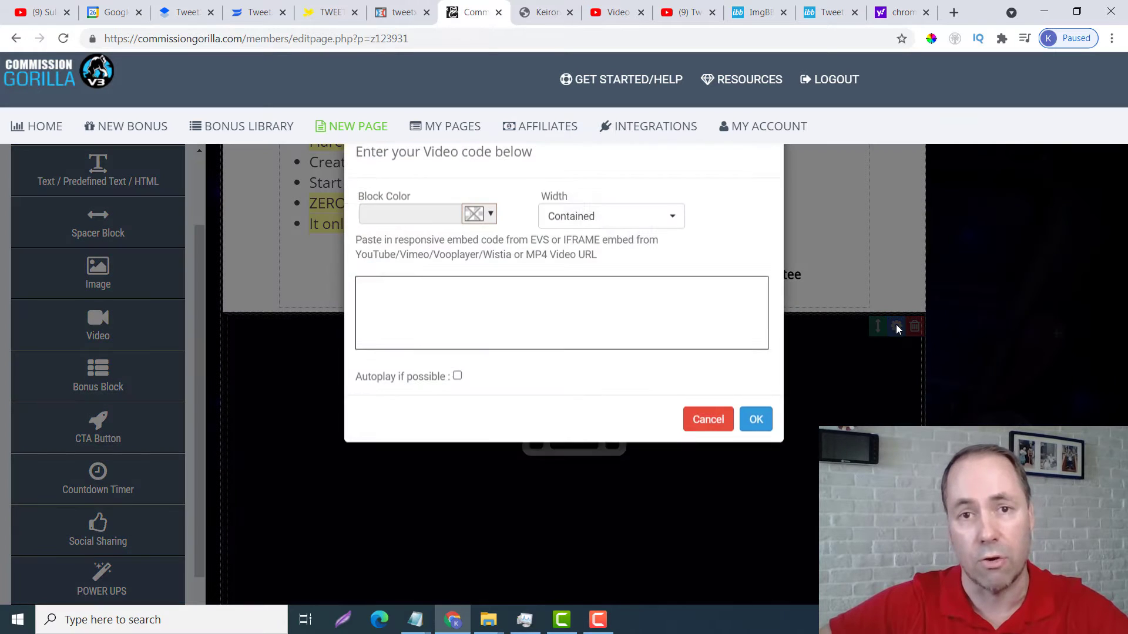
click(516, 315)
key(ctrl+v)
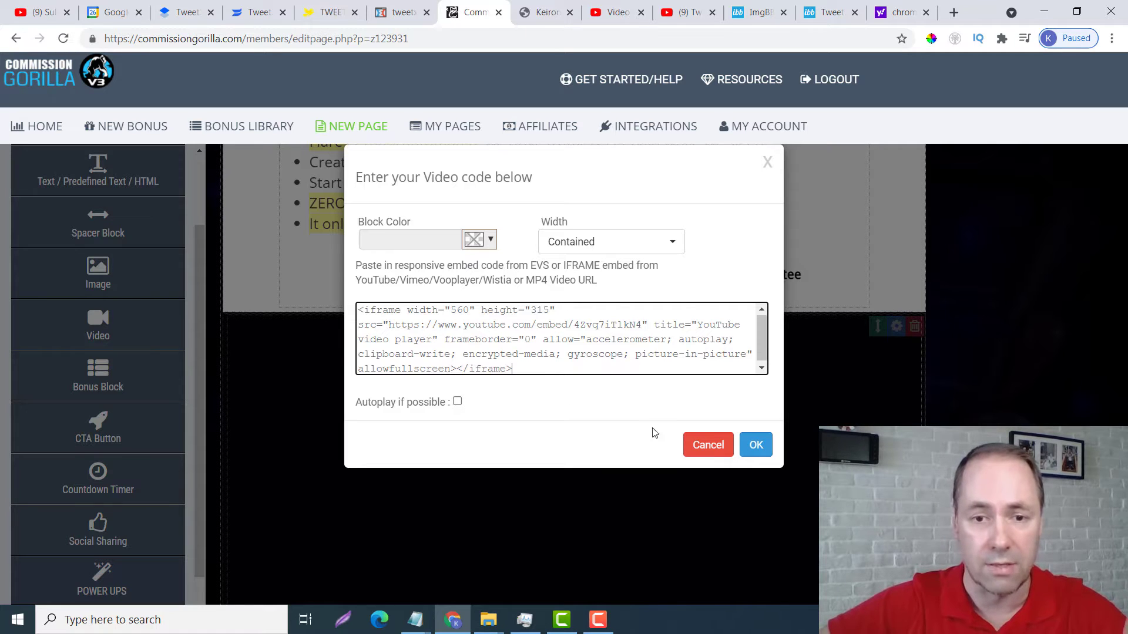
click(757, 446)
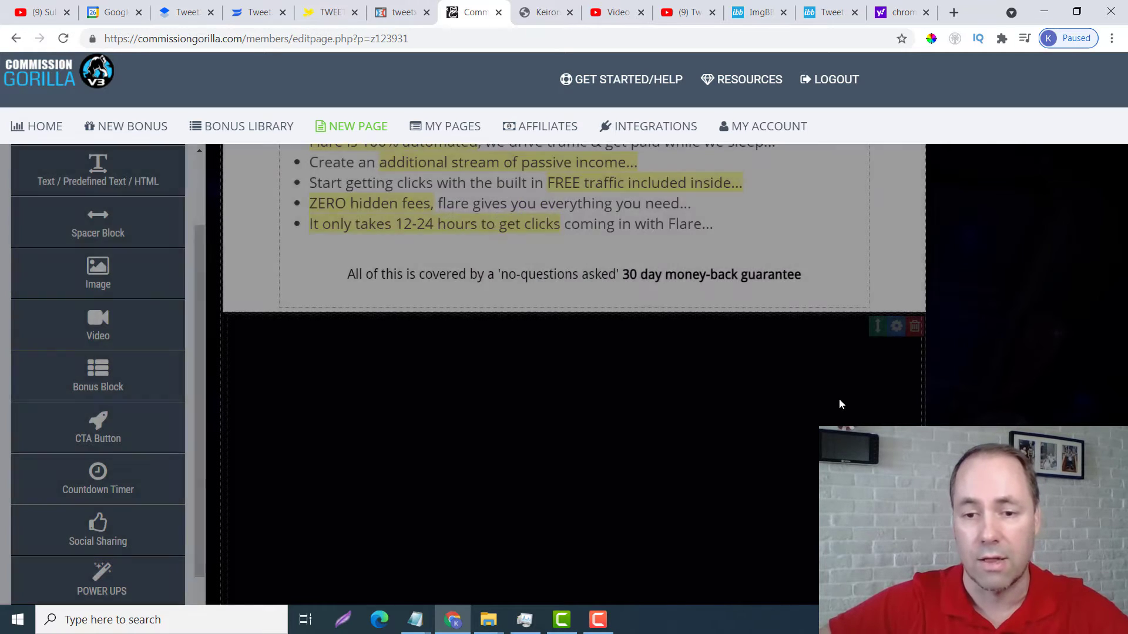
scroll(704, 415, down, 2)
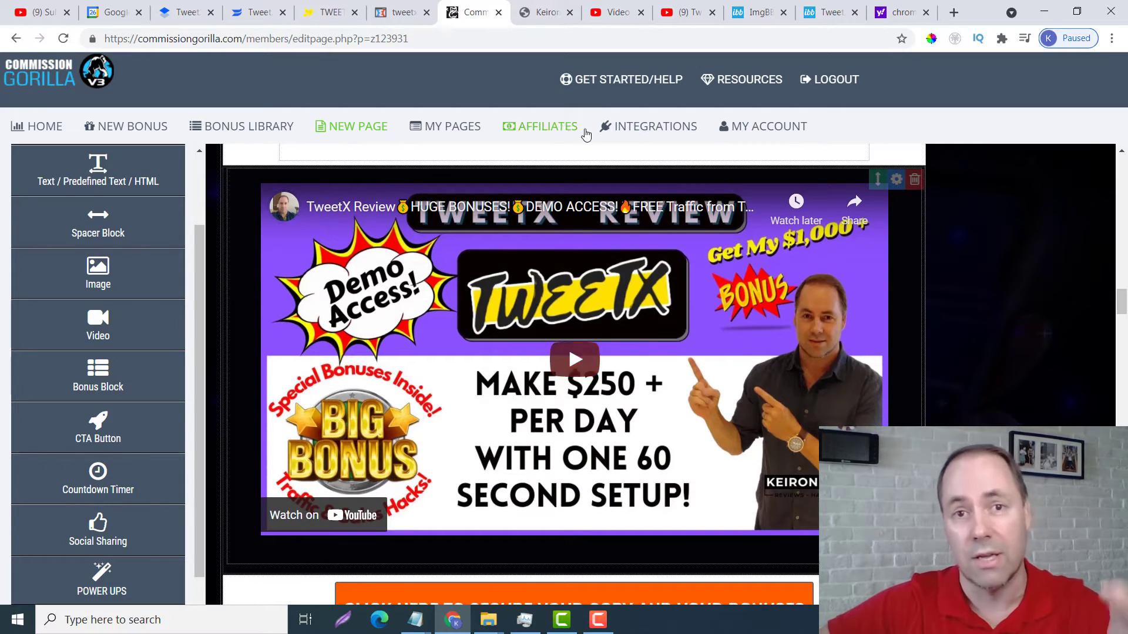
scroll(692, 267, up, 10)
scroll(690, 264, down, 8)
scroll(690, 264, down, 2)
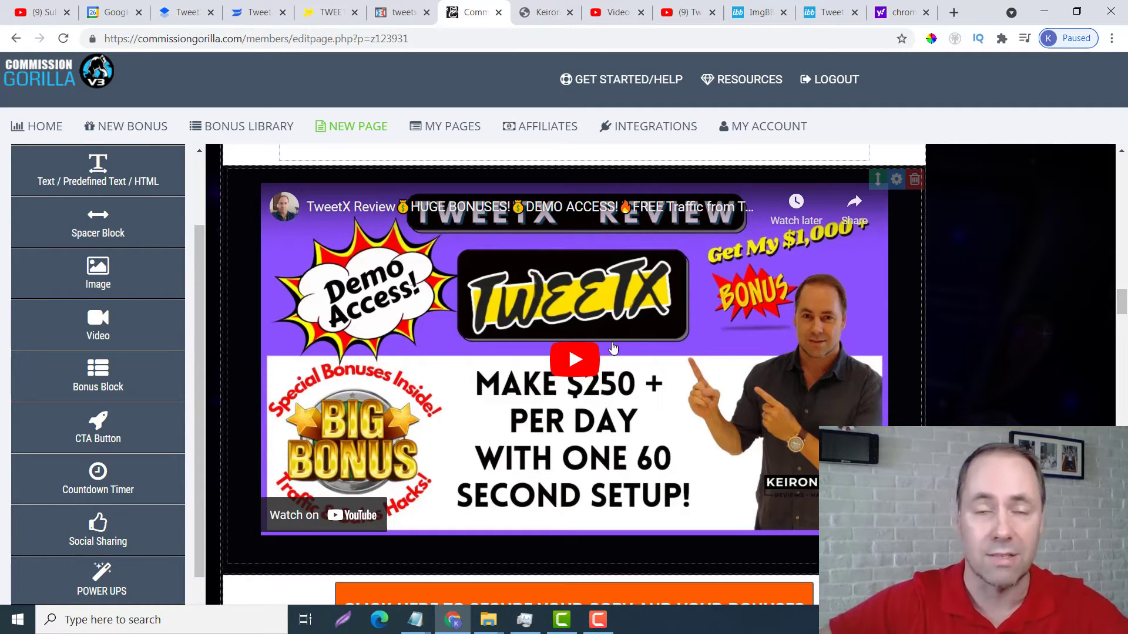
scroll(635, 345, up, 8)
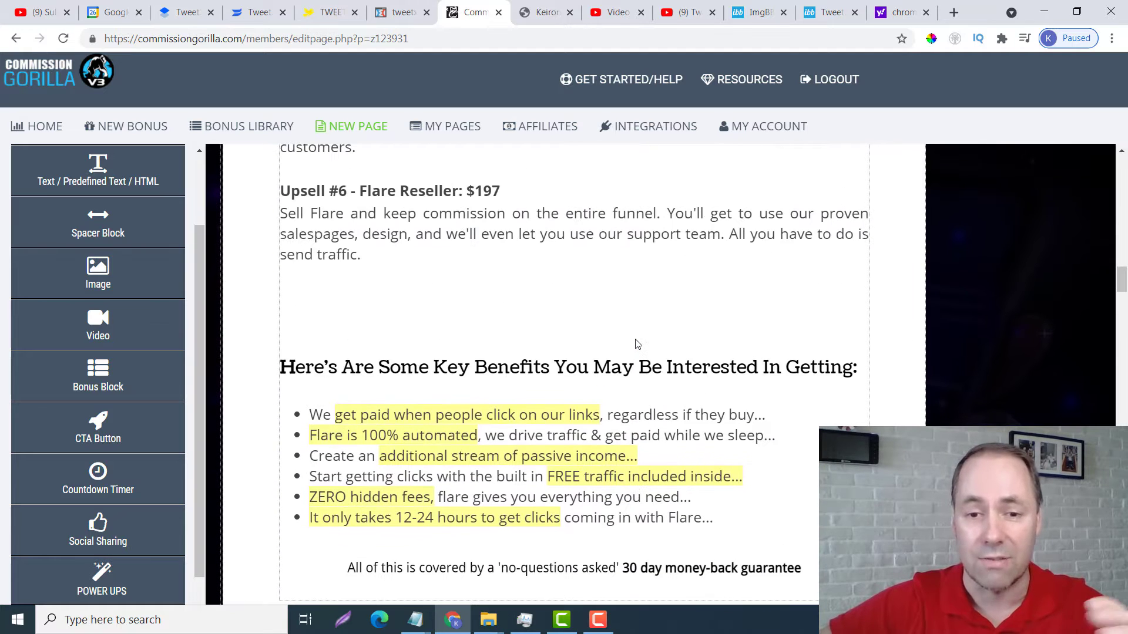
scroll(639, 345, down, 5)
scroll(638, 345, down, 3)
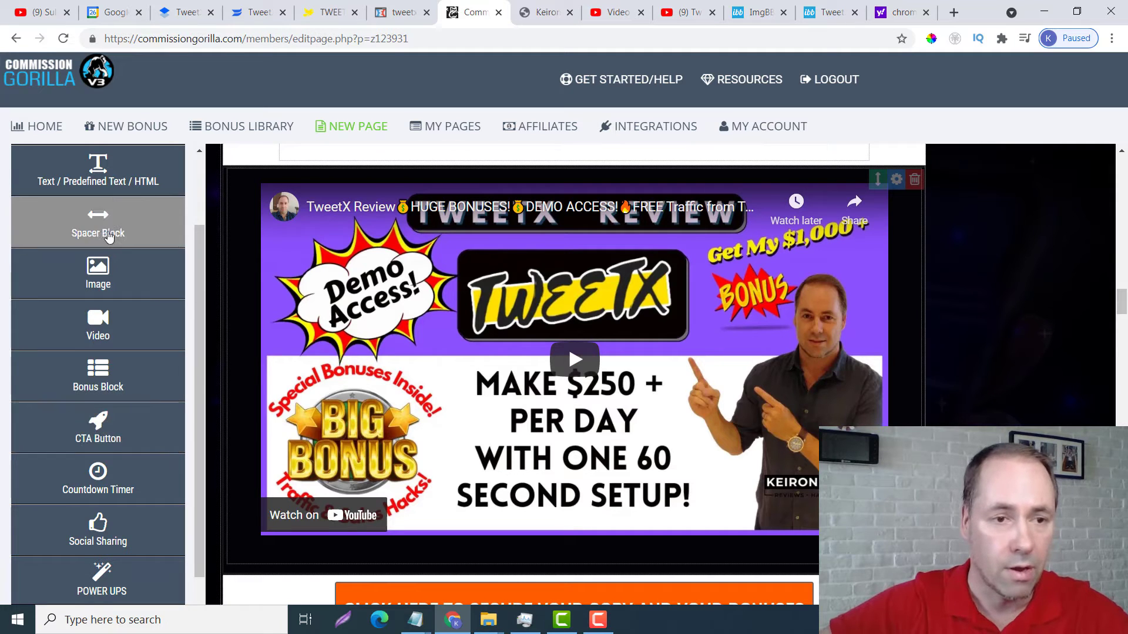
Insert a spacer block directly above the TweetX video and set its block color to white.
drag(107, 233, 380, 387)
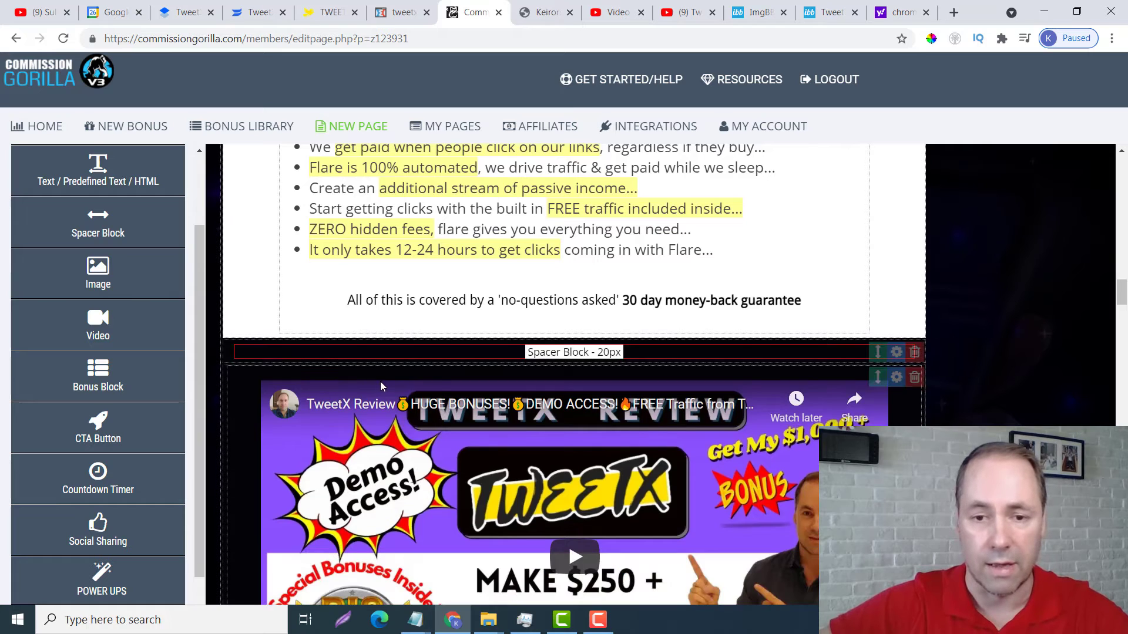
click(897, 353)
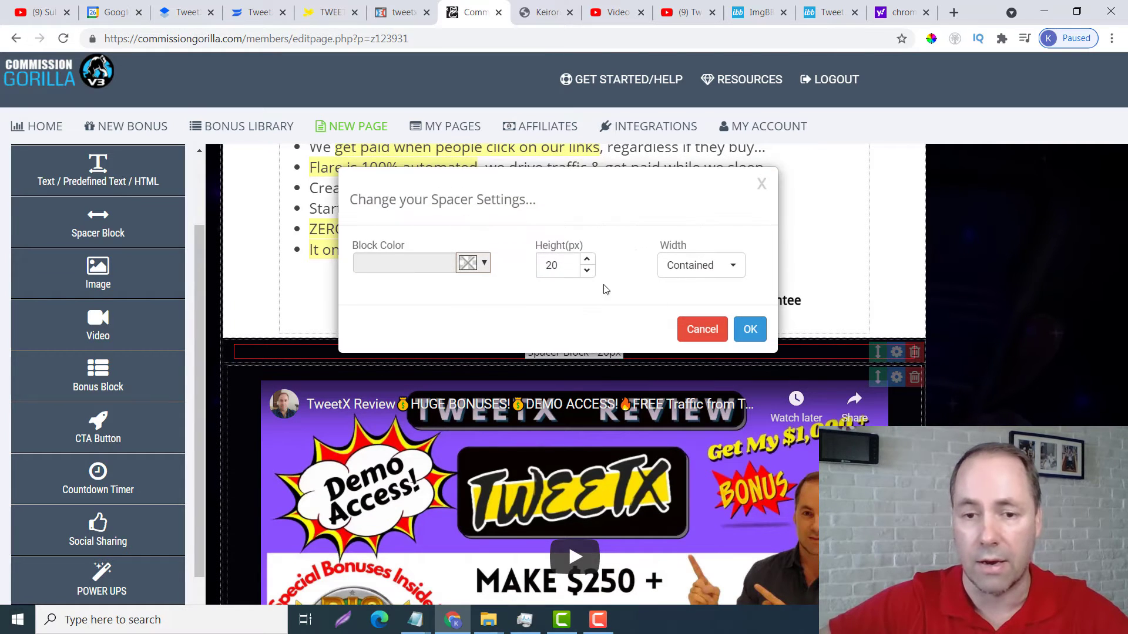
click(483, 265)
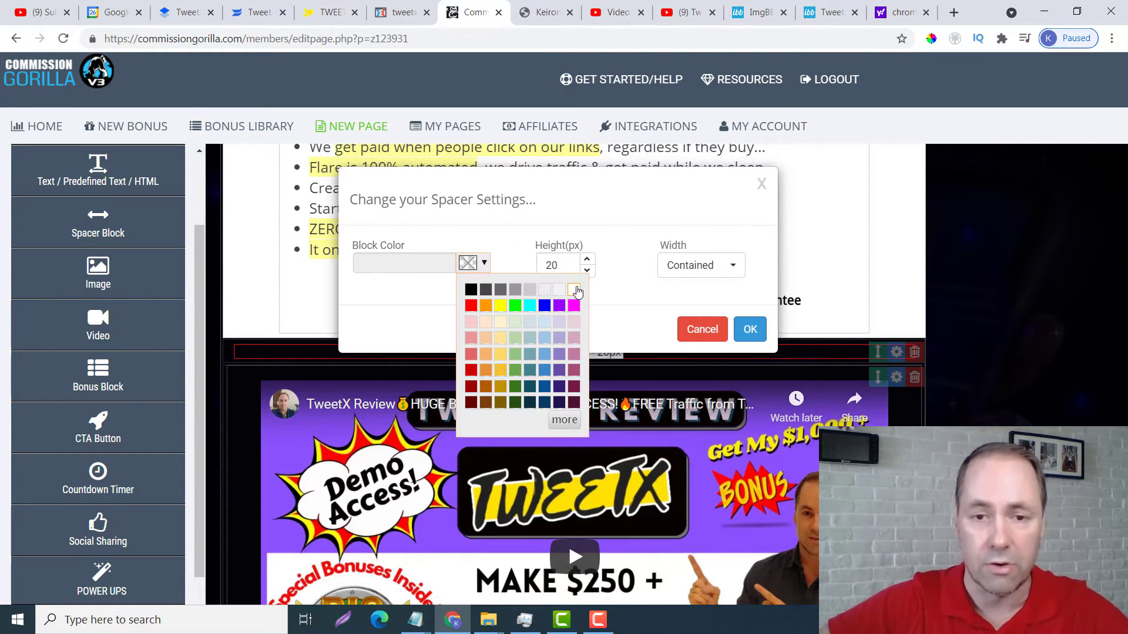
click(575, 289)
click(750, 329)
Insert a spacer block between the video and the orange call-to-action button, with block color #ffffff.
scroll(660, 350, down, 6)
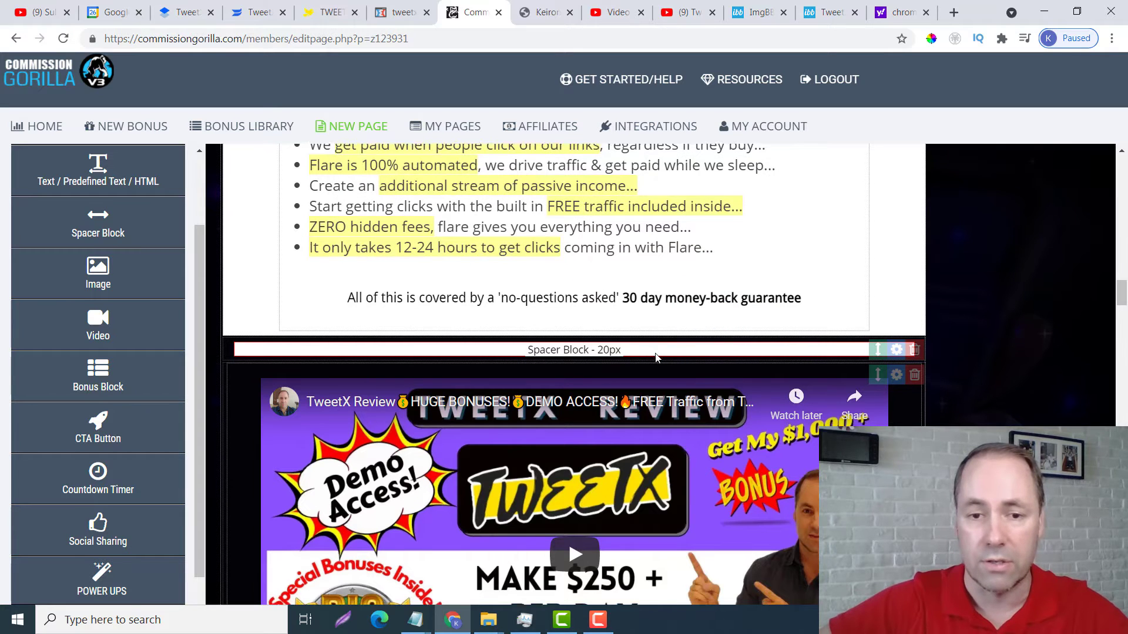
scroll(660, 350, down, 1)
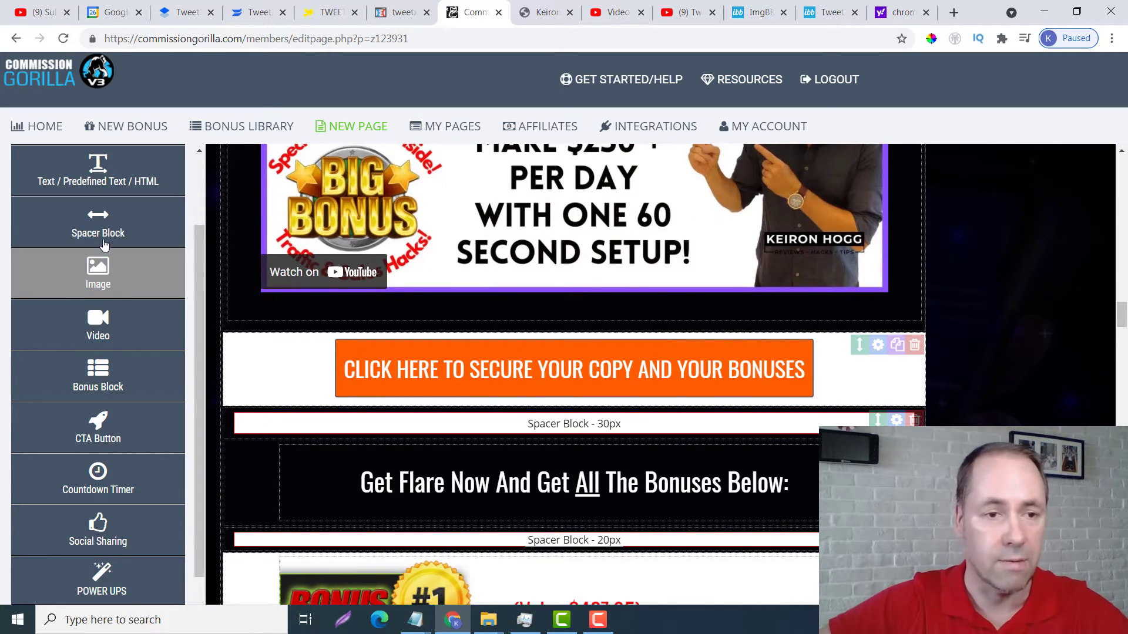
drag(104, 244, 429, 370)
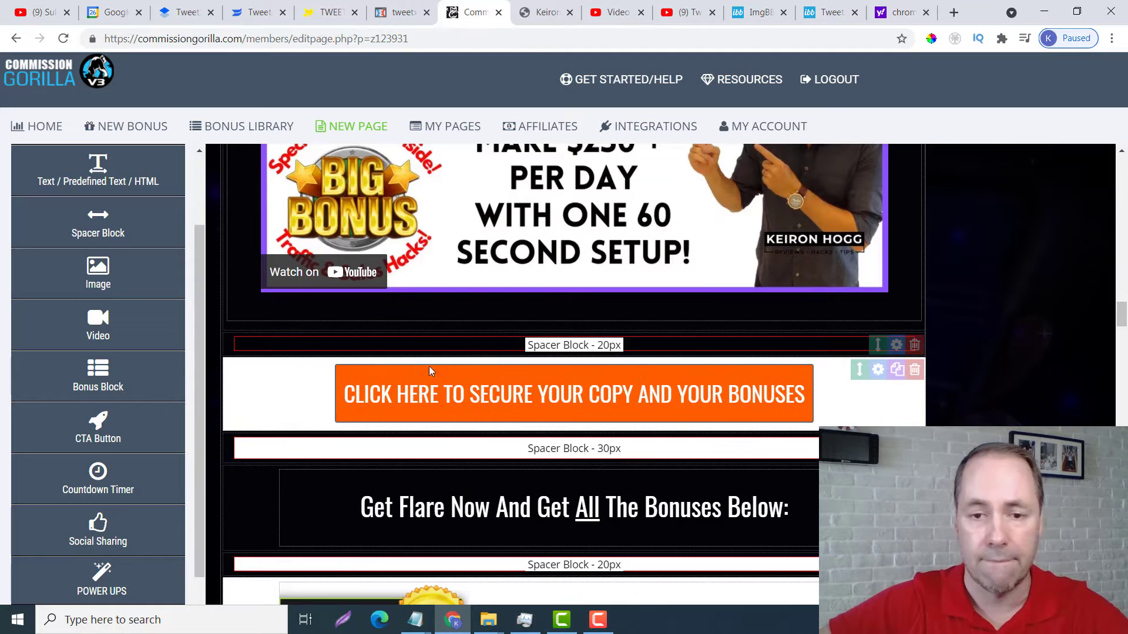
click(896, 345)
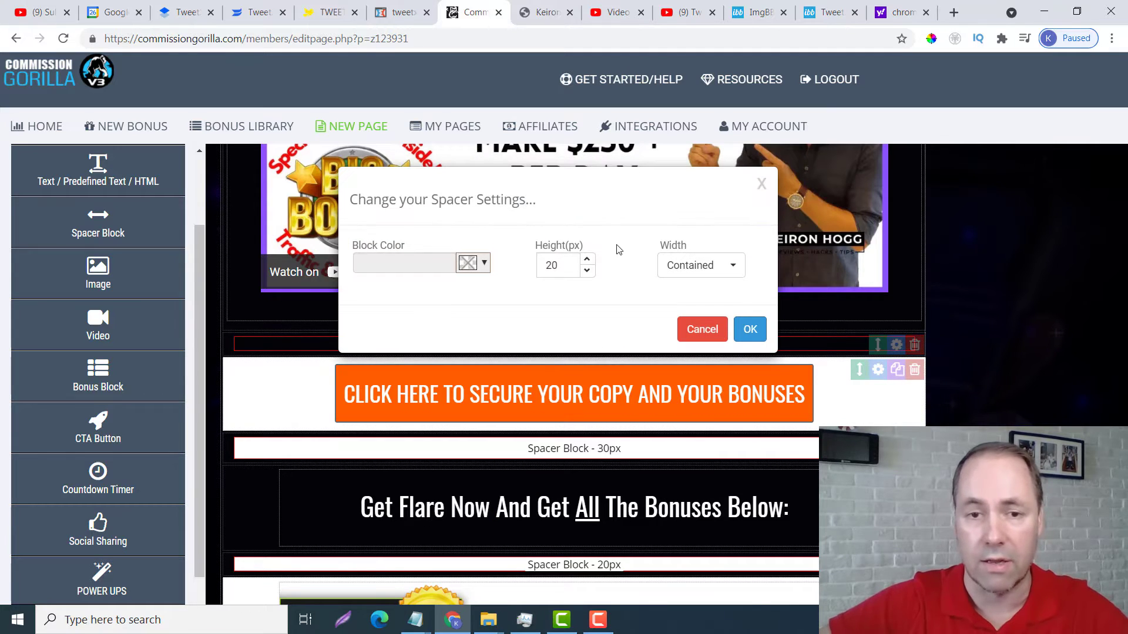
click(485, 265)
click(577, 292)
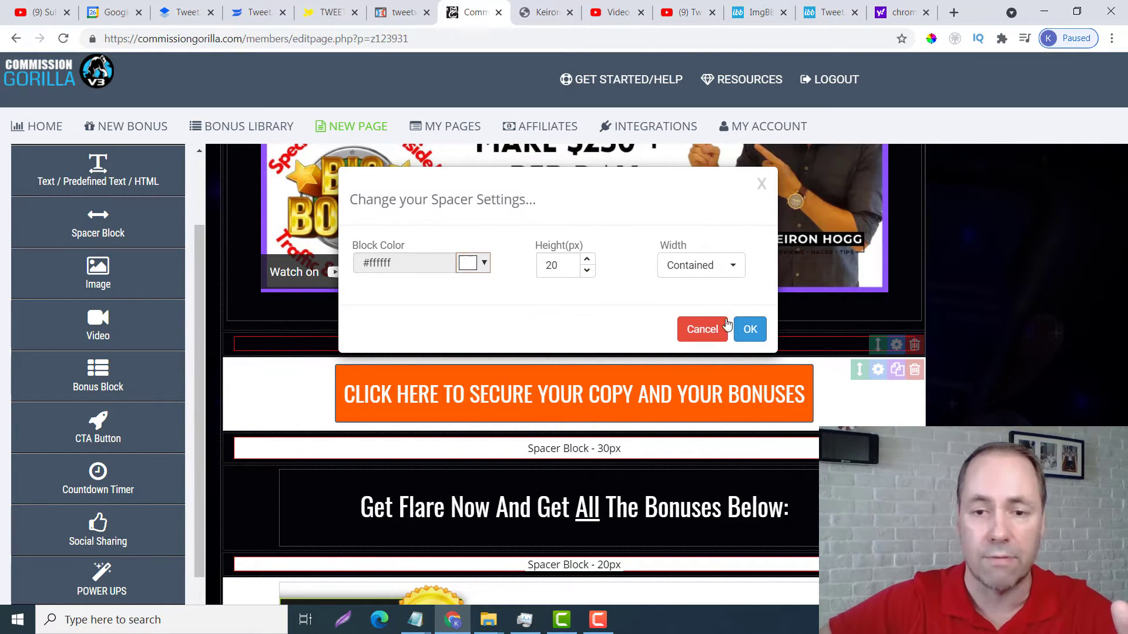
click(752, 329)
Add a text block between the upper spacer and the video, and set its block color to #ffffff.
scroll(773, 372, up, 7)
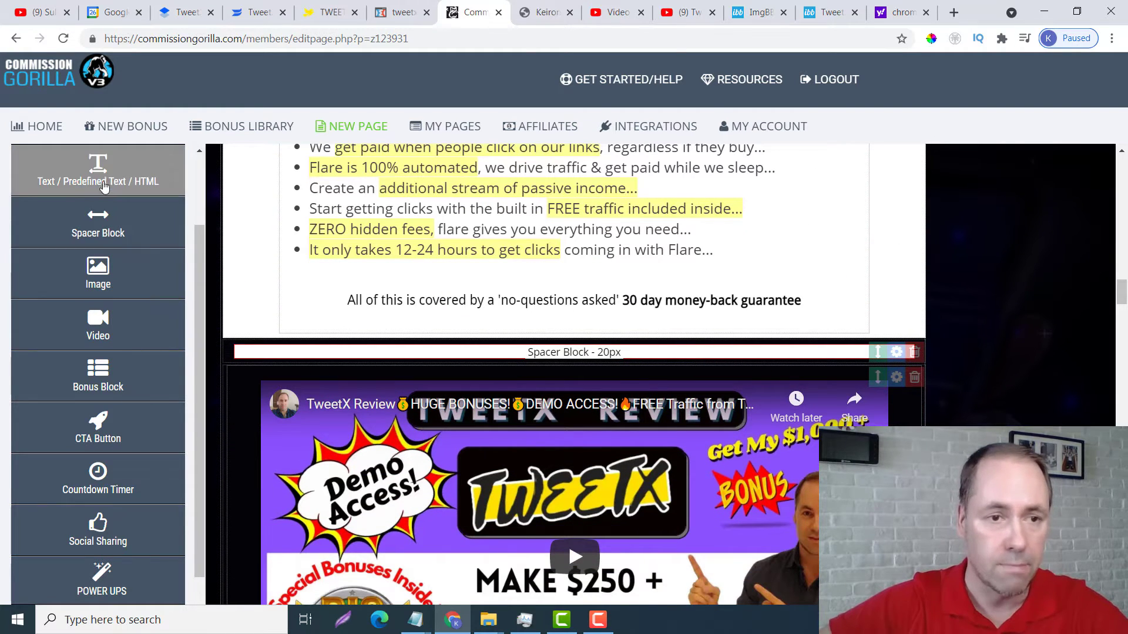
drag(269, 354, 385, 400)
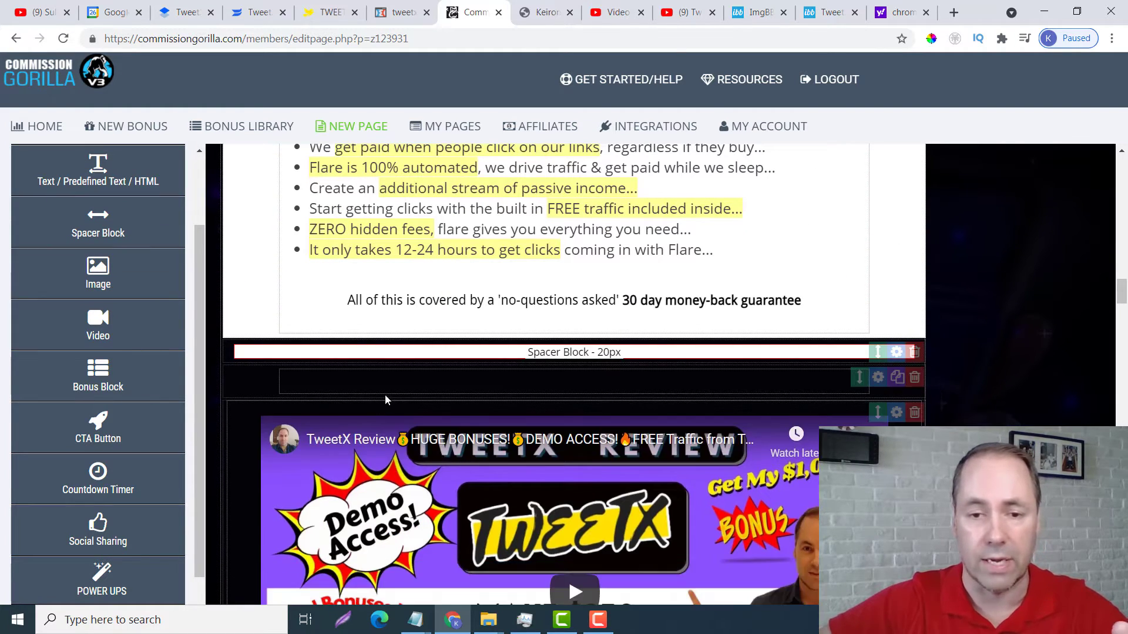
scroll(464, 411, down, 1)
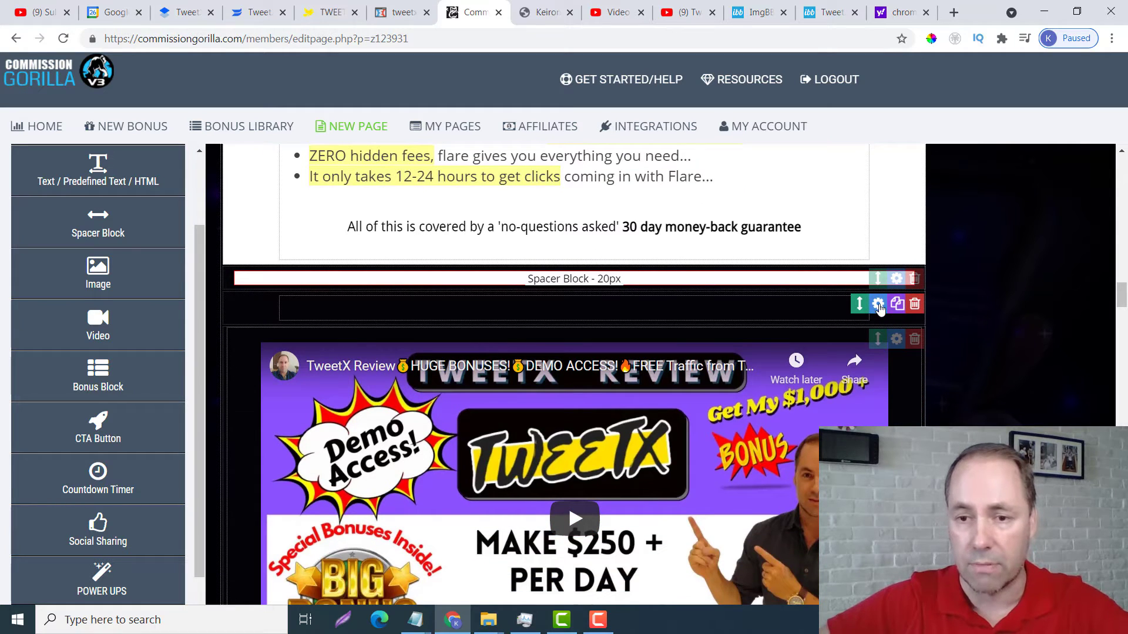
click(878, 304)
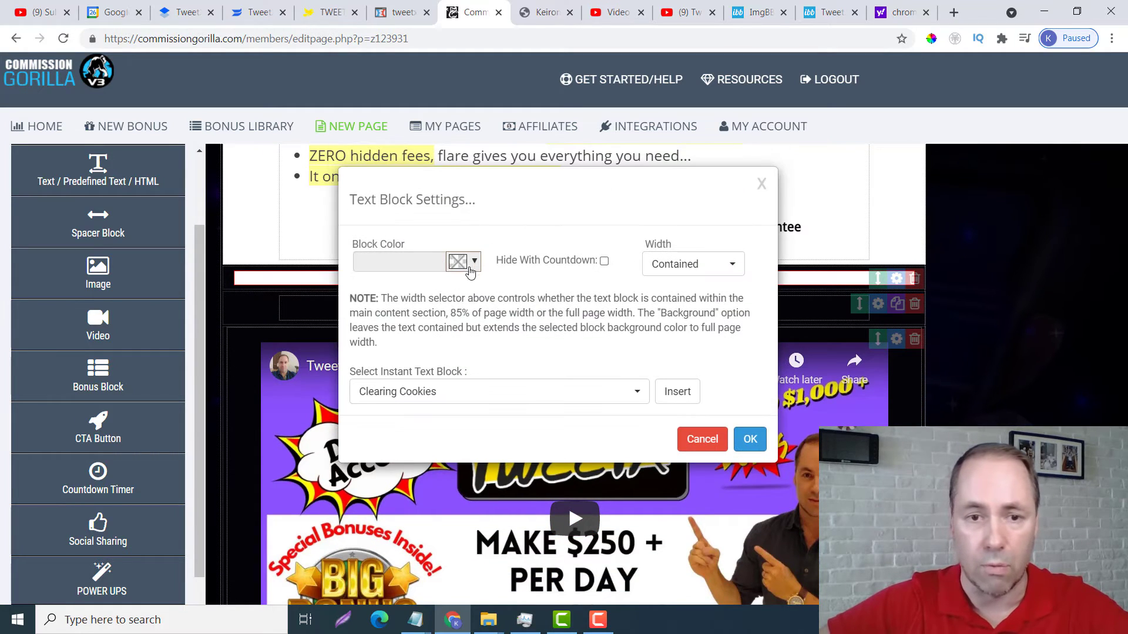
click(473, 262)
click(564, 288)
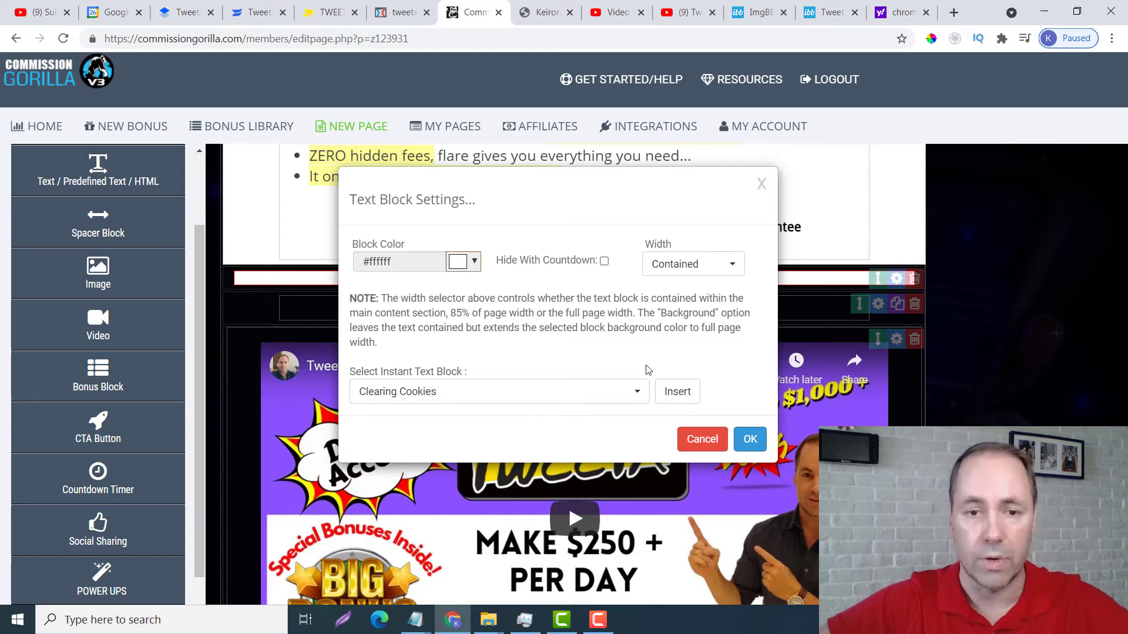
click(750, 439)
Set the font size in the empty text block above the video to 30px.
click(568, 311)
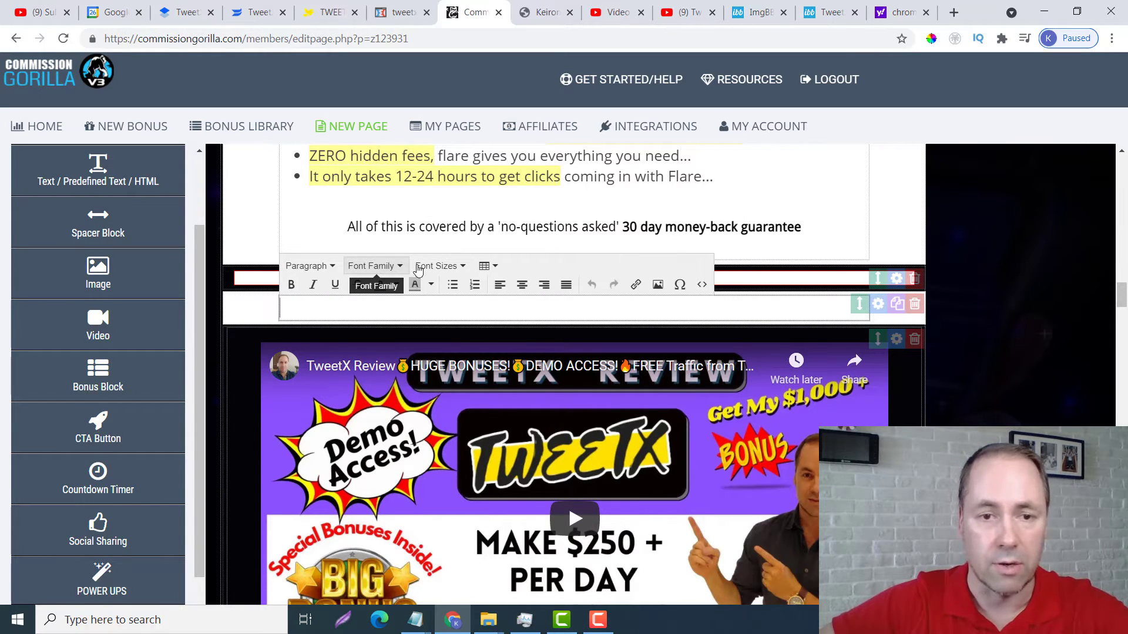
click(441, 266)
scroll(460, 352, down, 4)
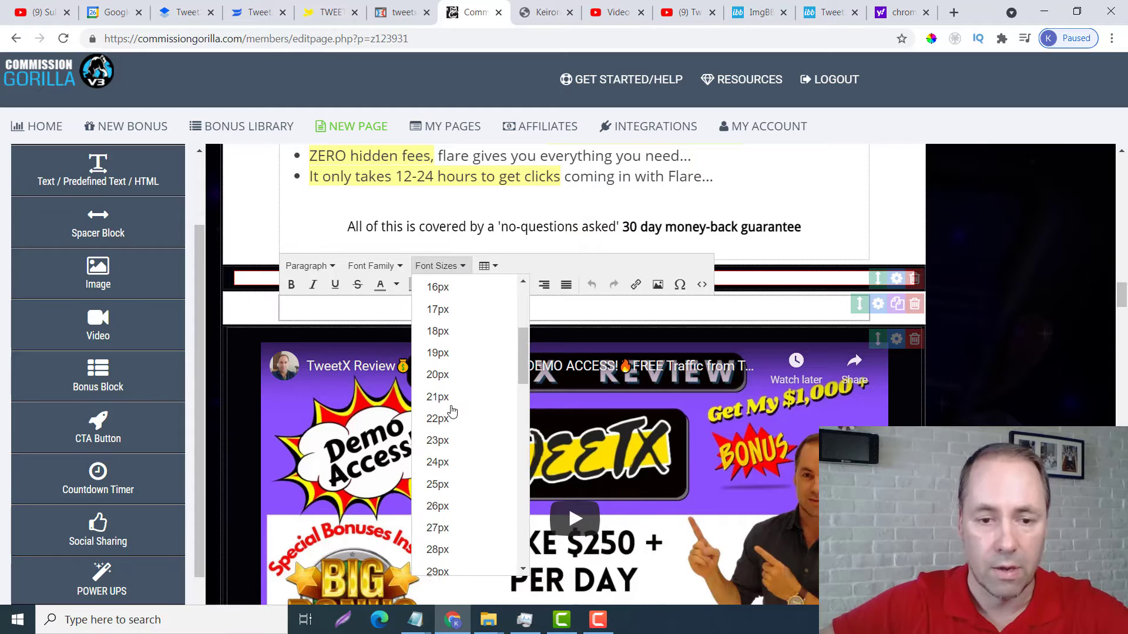
scroll(453, 412, down, 3)
click(454, 446)
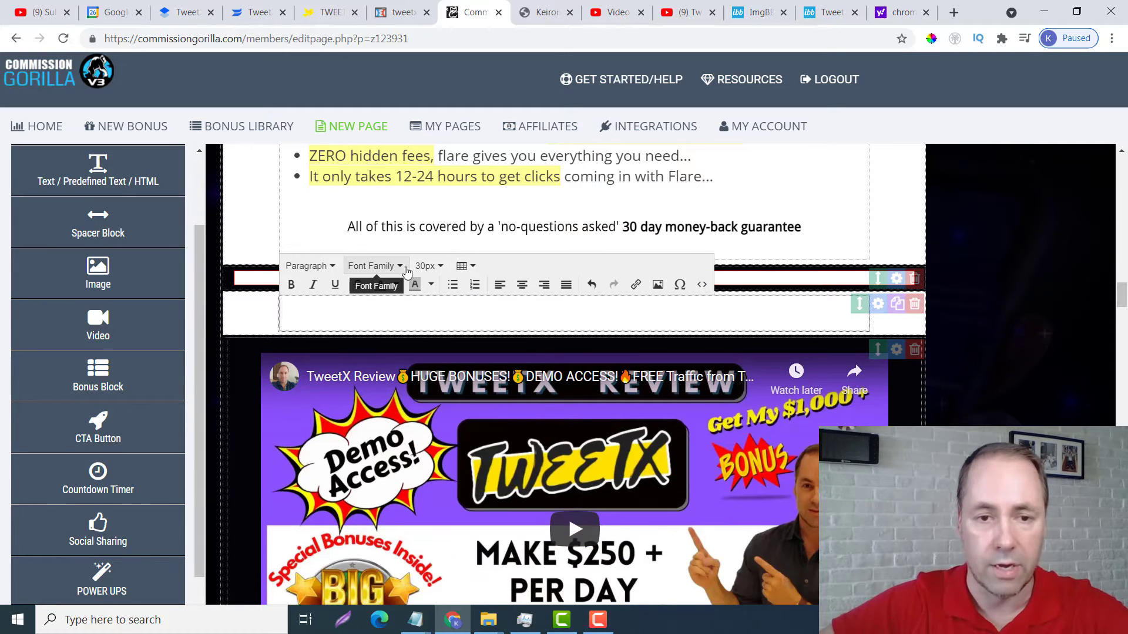
Set the font of the empty text block above the video to Archivo Black and center its alignment.
click(402, 267)
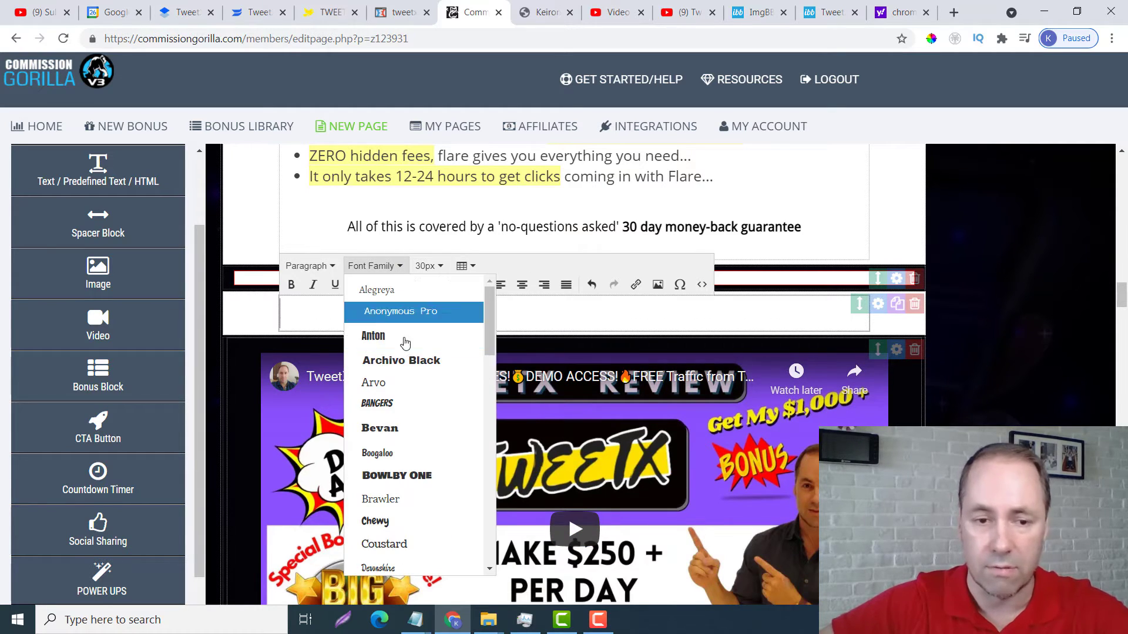
click(404, 361)
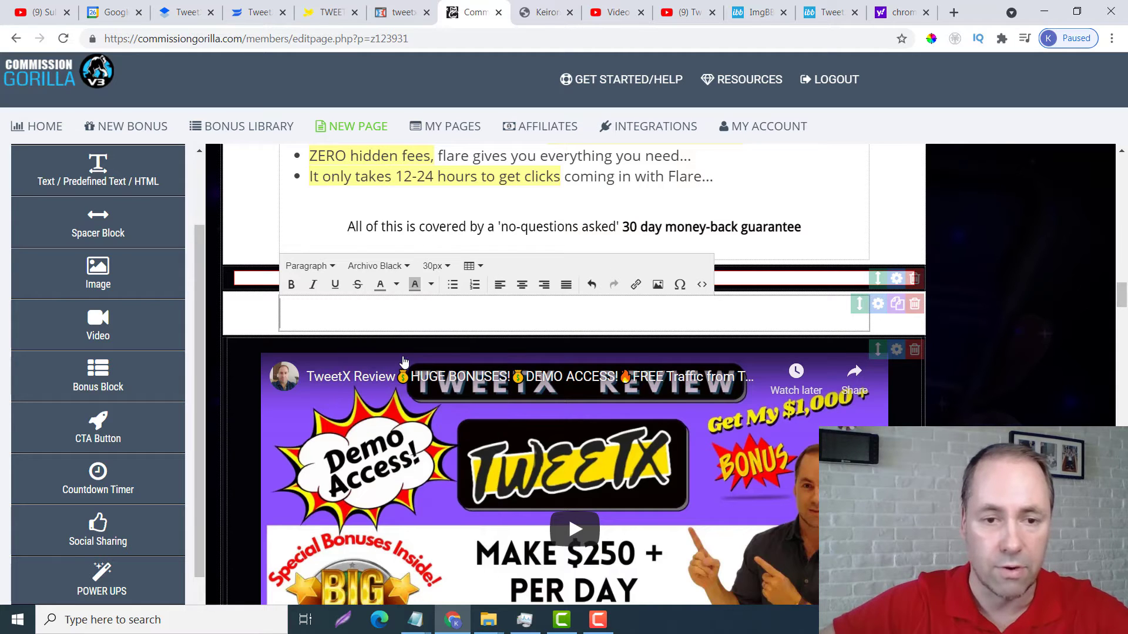
click(522, 286)
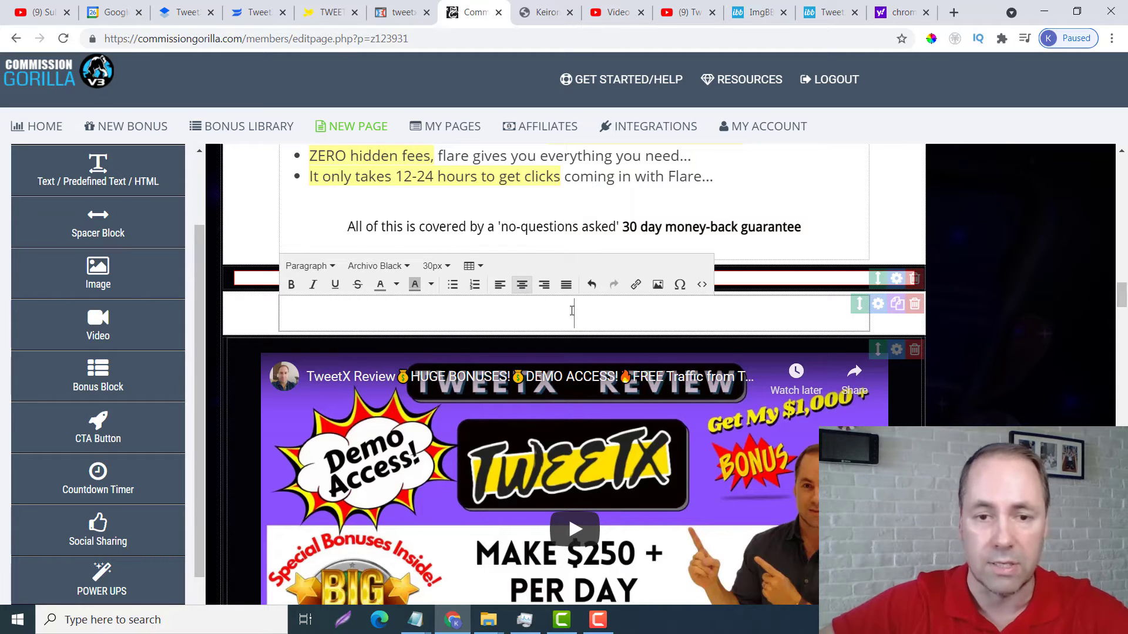
Enter the heading "TweetX Review Video" in the text block above the video.
text(Tw)
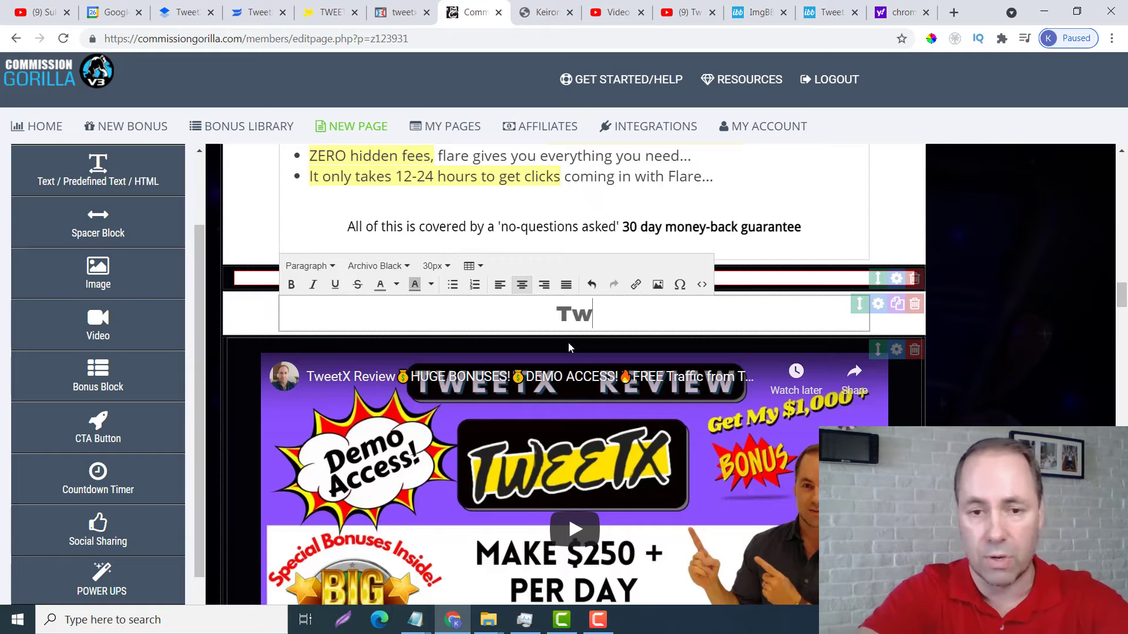
text(eetX )
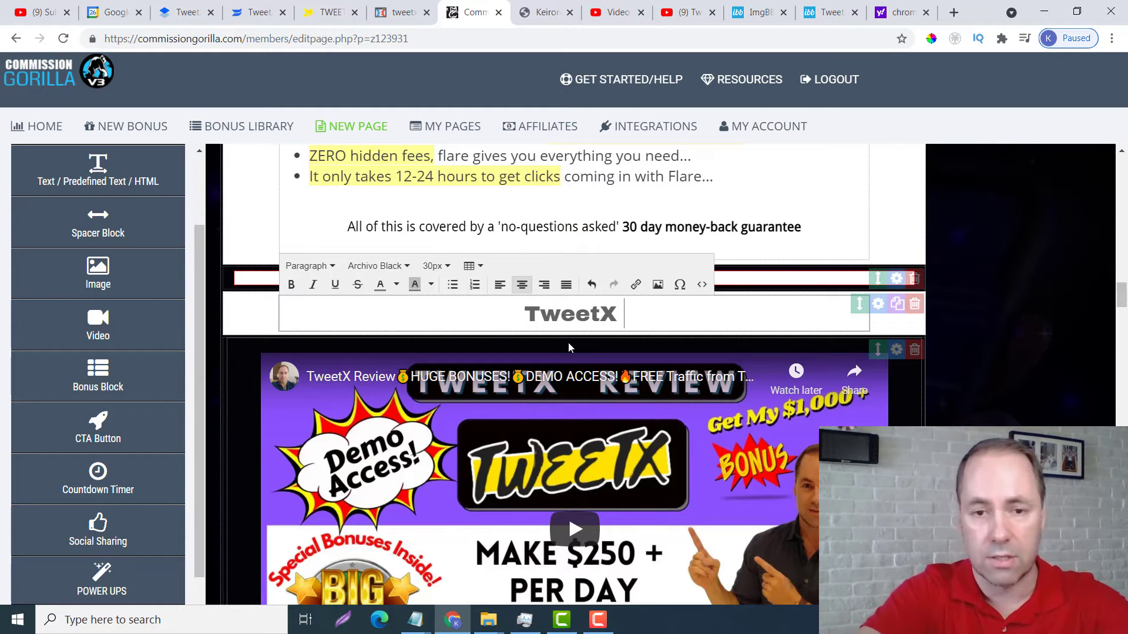
text(Review )
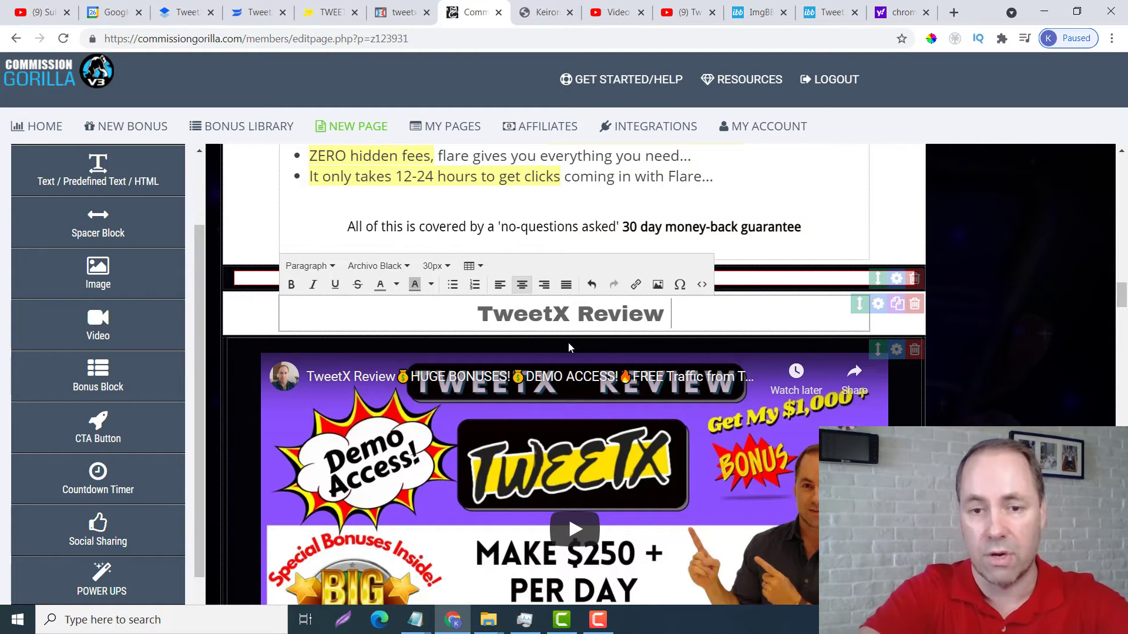
text(Video)
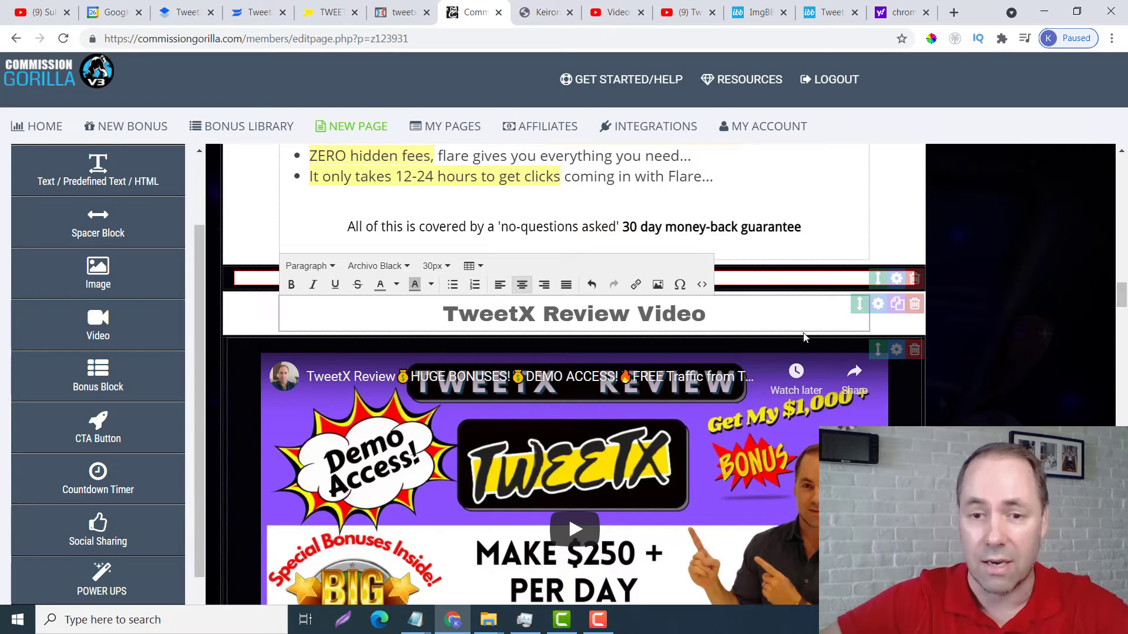
Change the text color of the whole "TweetX Review Video" heading to red.
drag(707, 314, 440, 313)
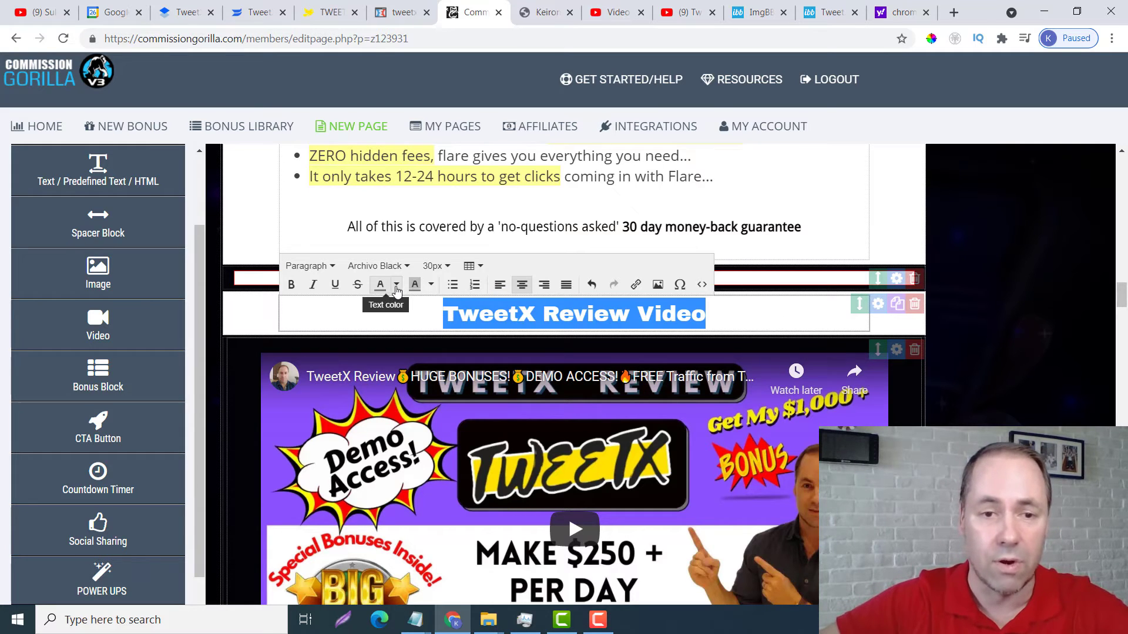
click(398, 287)
click(380, 338)
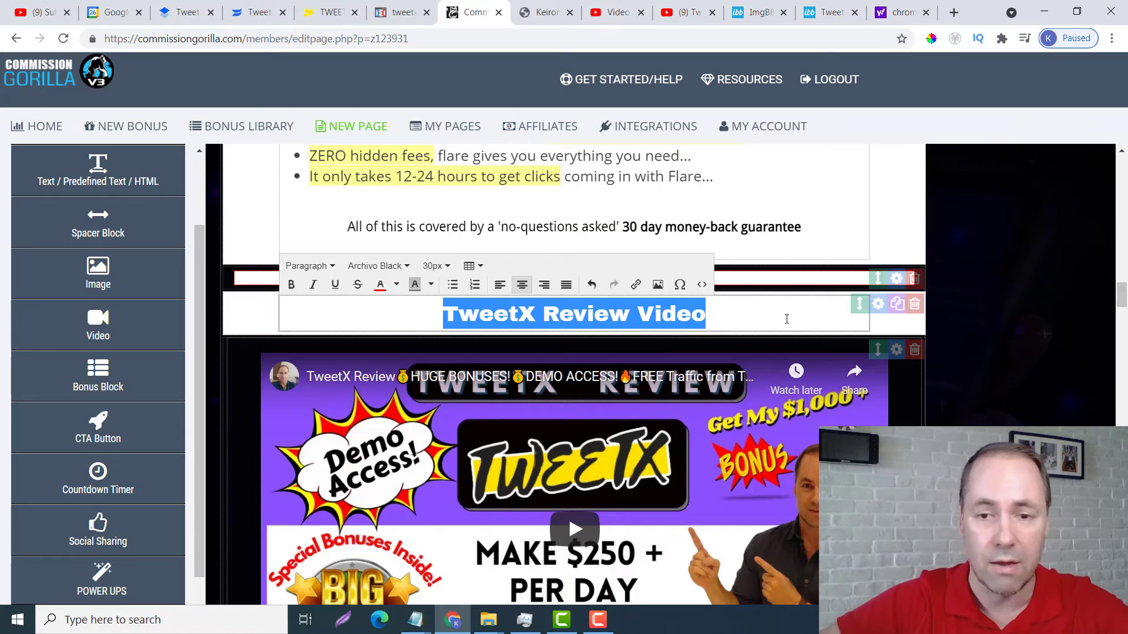
click(787, 317)
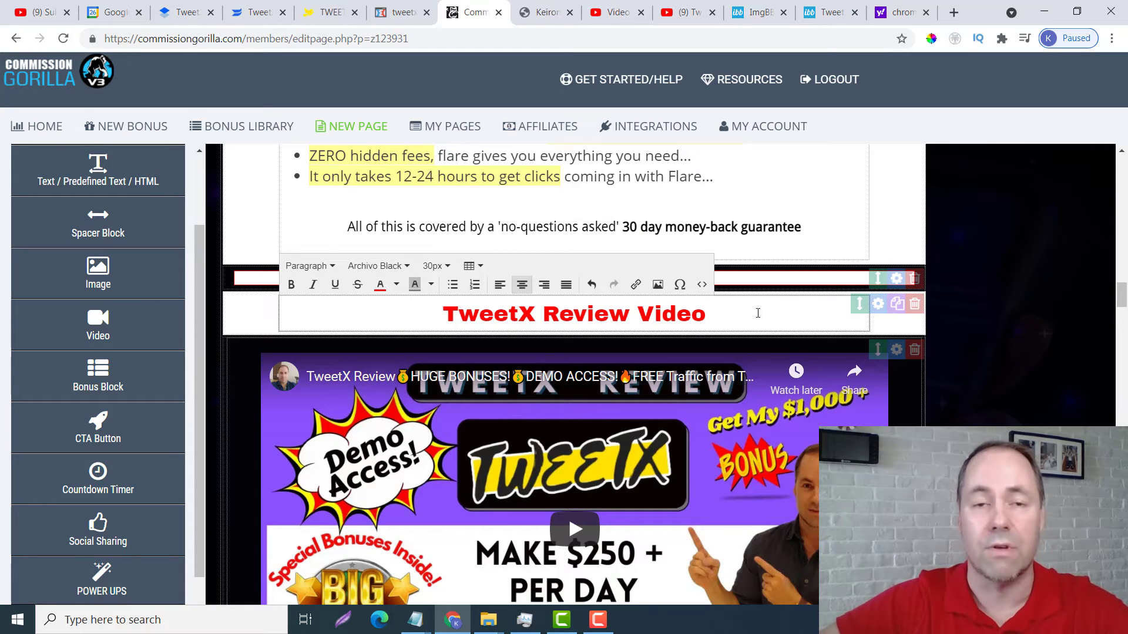
Look over the page from the review video through the bonus sections to the author signature and social sharing area.
scroll(791, 361, down, 4)
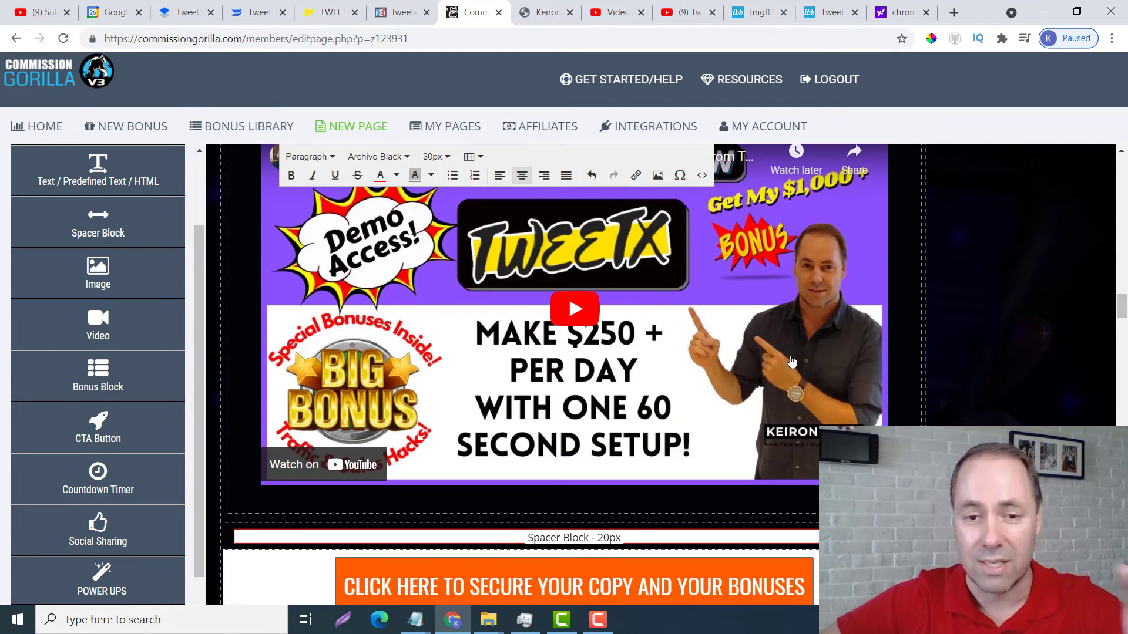
scroll(755, 369, up, 1)
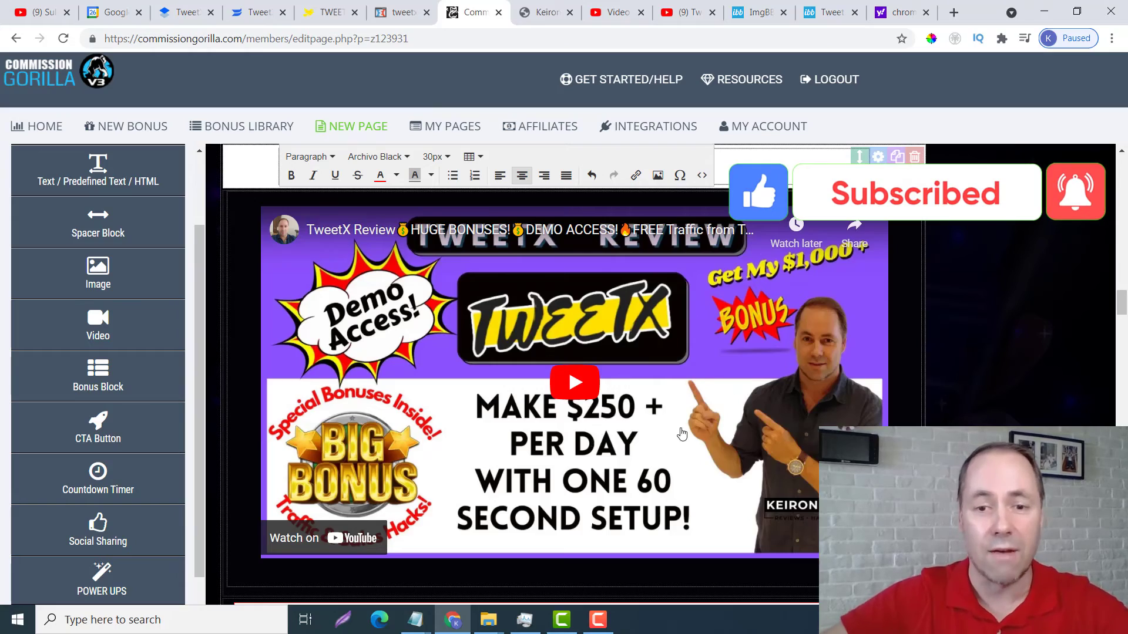
scroll(735, 386, down, 20)
scroll(668, 410, down, 20)
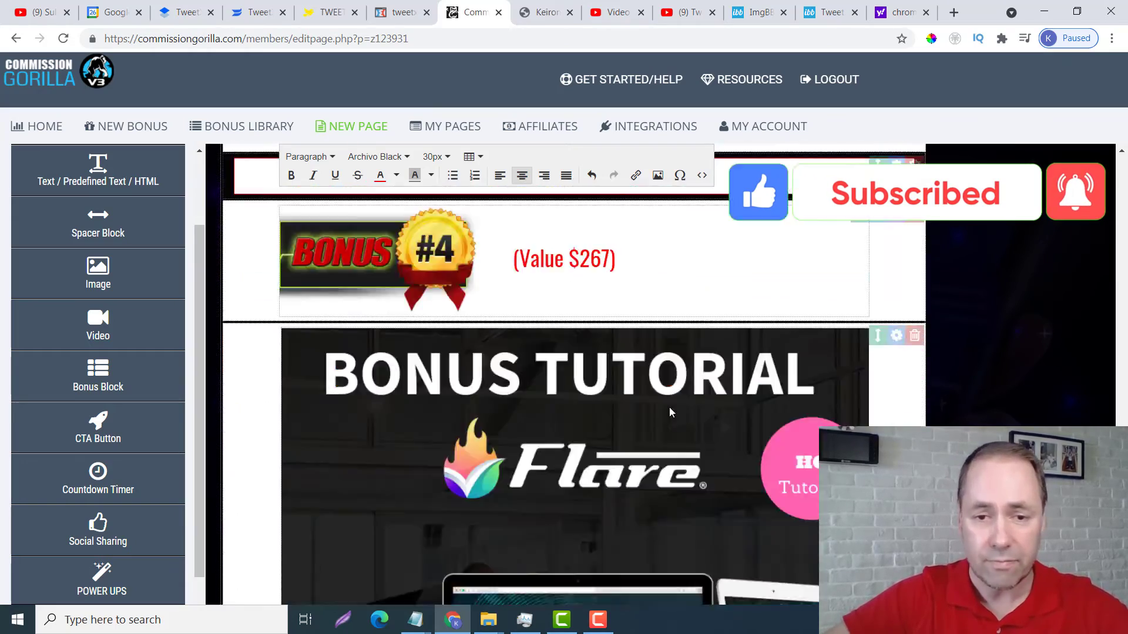
scroll(667, 403, up, 4)
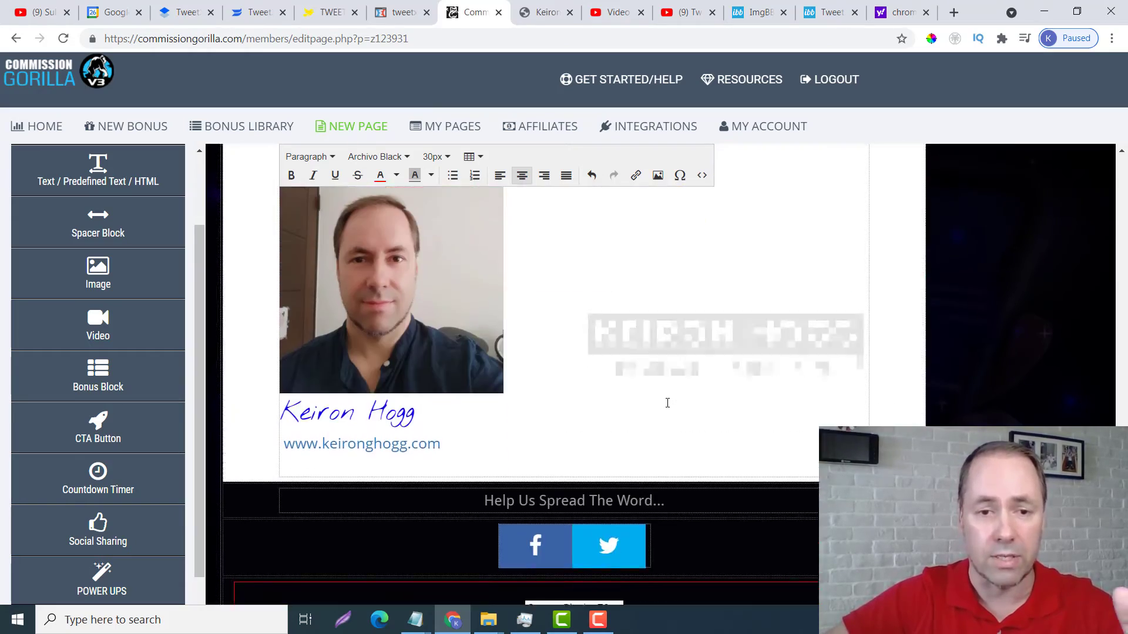